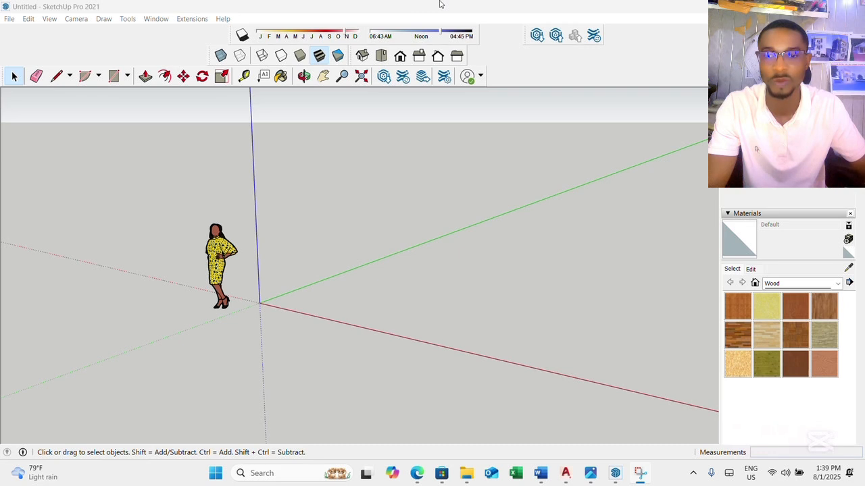
Turn on the Large Tool Set toolbar and close the toolbar settings
left_click(50, 19)
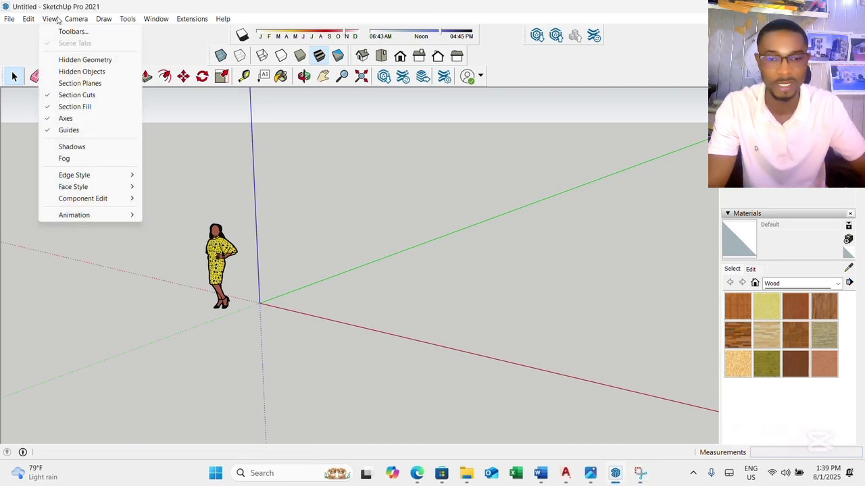
left_click(68, 32)
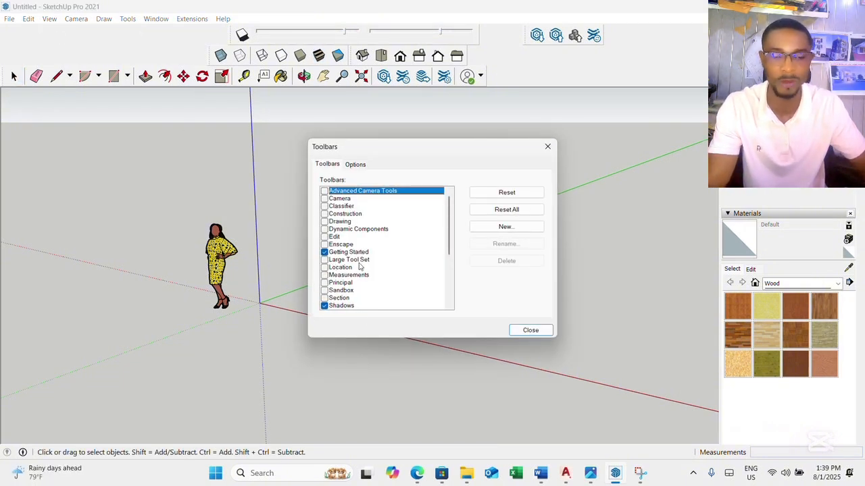
left_click(325, 260)
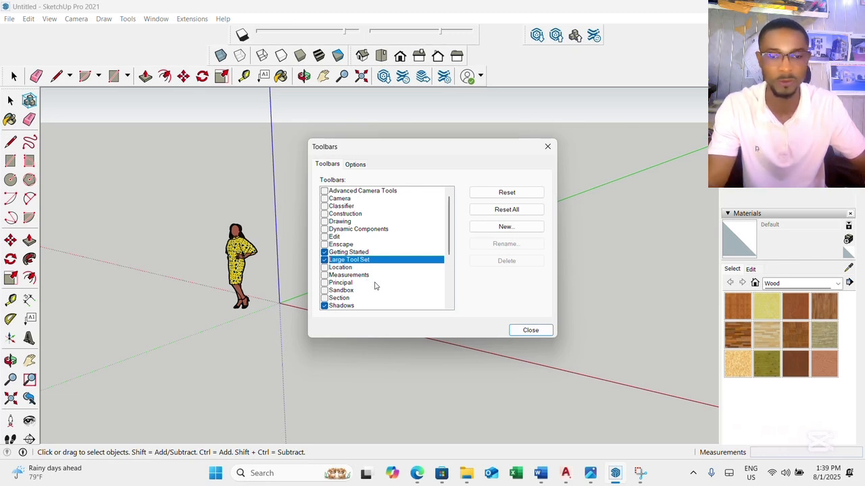
left_click(534, 330)
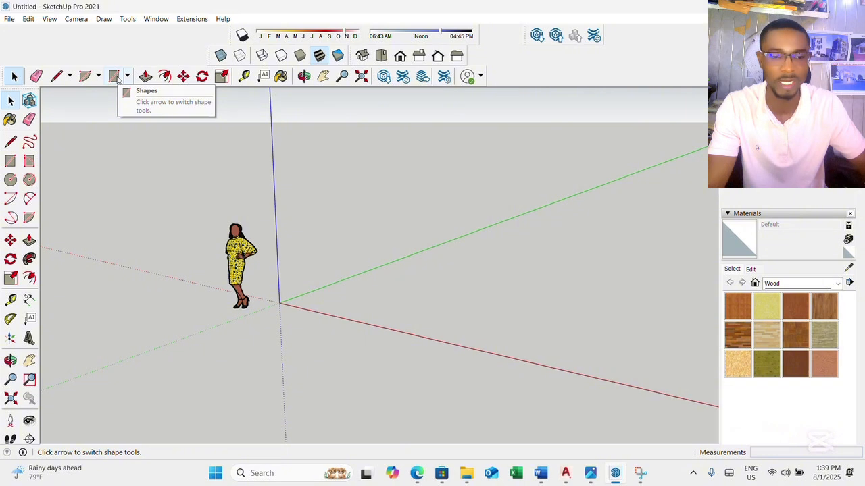
Select the standing figure near the origin and clear the selection
scroll(288, 230, "up", 2)
scroll(288, 231, "up", 1)
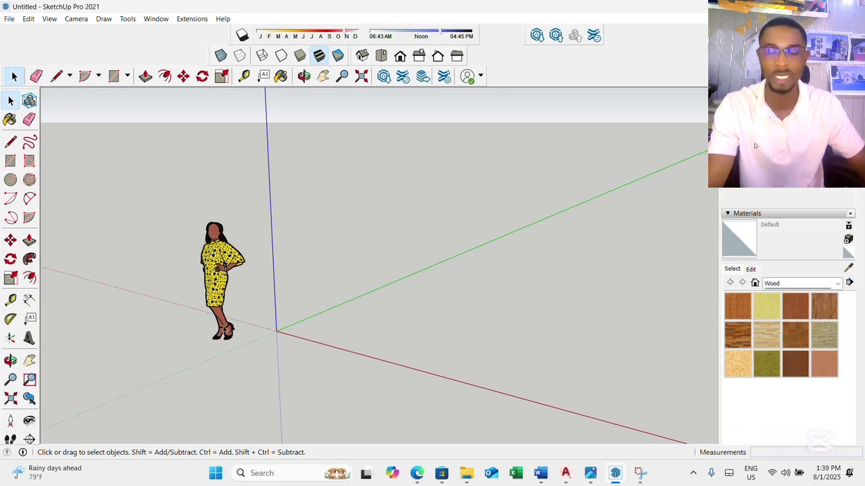
left_click(237, 274)
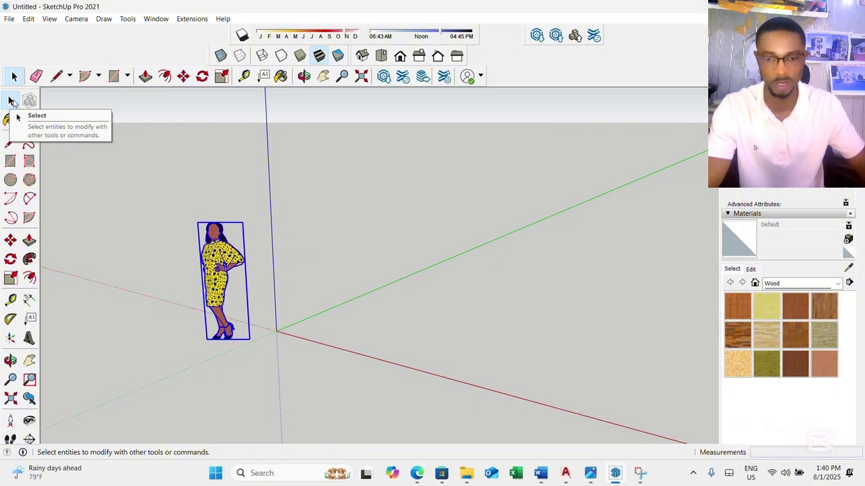
left_click(167, 238)
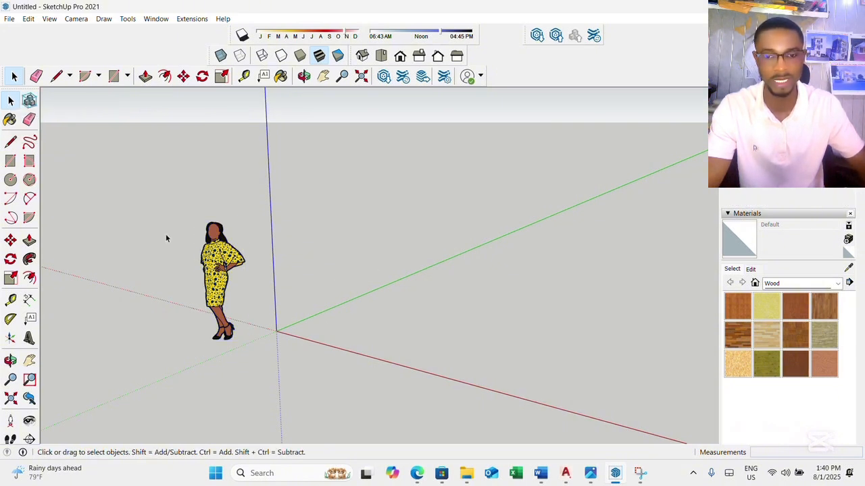
Try starting a new component with its origin on the standing figure, then cancel and briefly reselect the figure
left_click(28, 100)
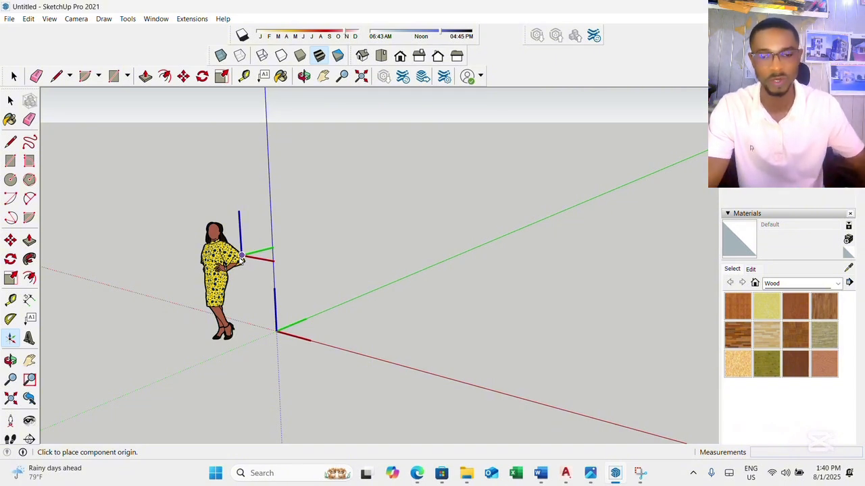
key("space")
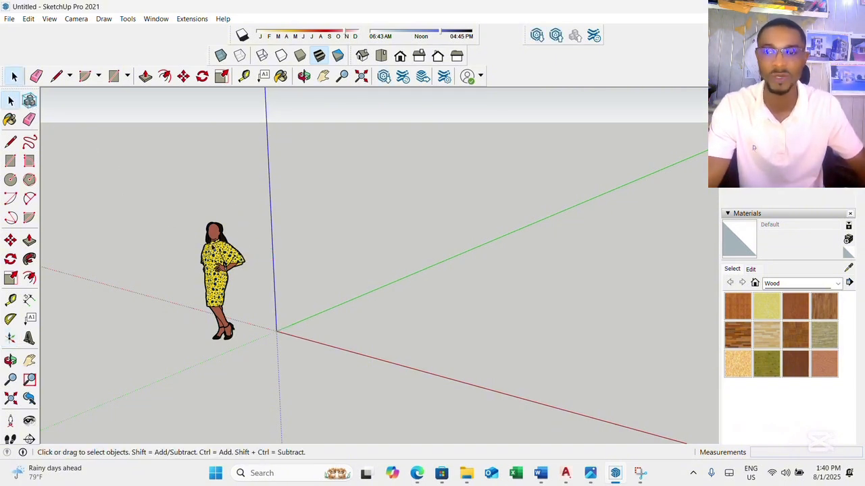
left_click(219, 253)
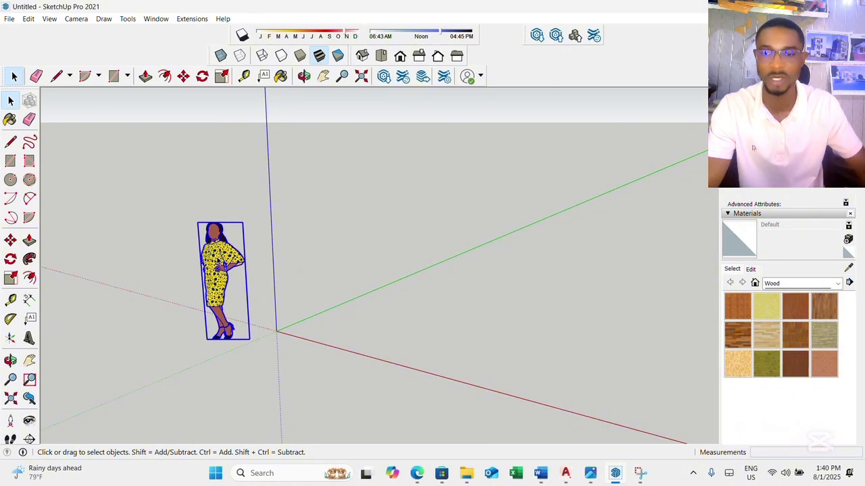
left_click(151, 350)
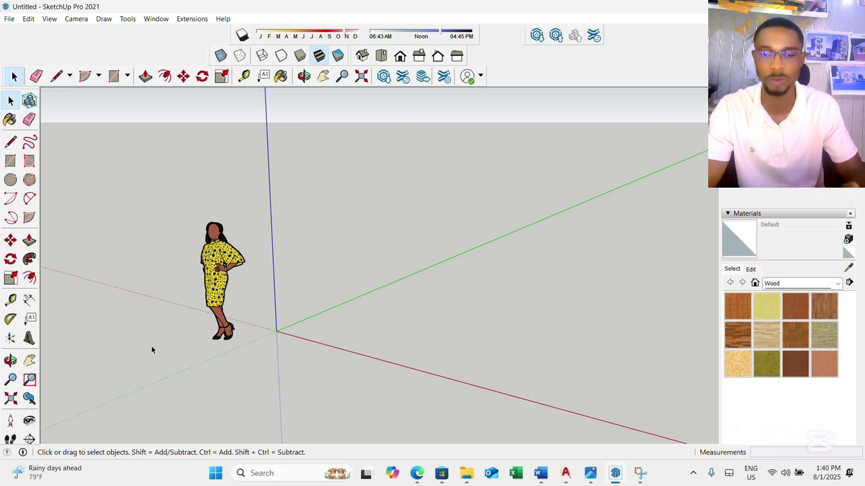
Activate the Paint Bucket tool and look through the available material collections
left_click(9, 120)
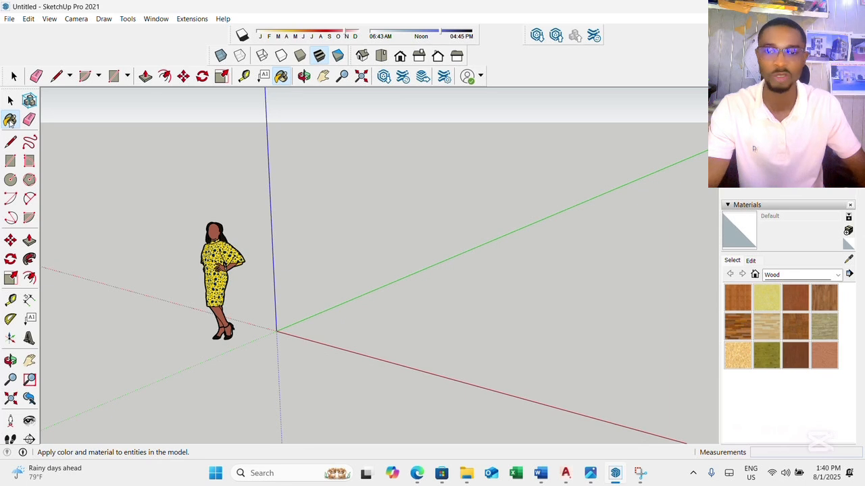
left_click(807, 275)
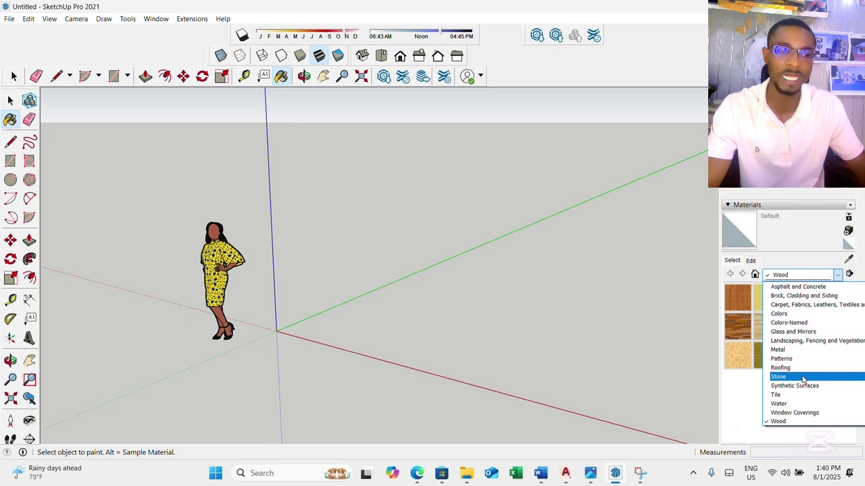
left_click(33, 116)
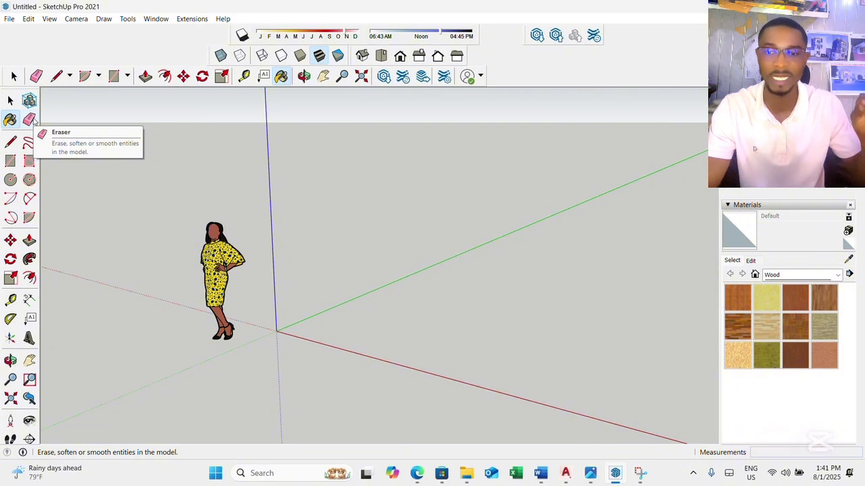
Erase the standing figure with the Eraser tool and undo the deletion
left_click(29, 120)
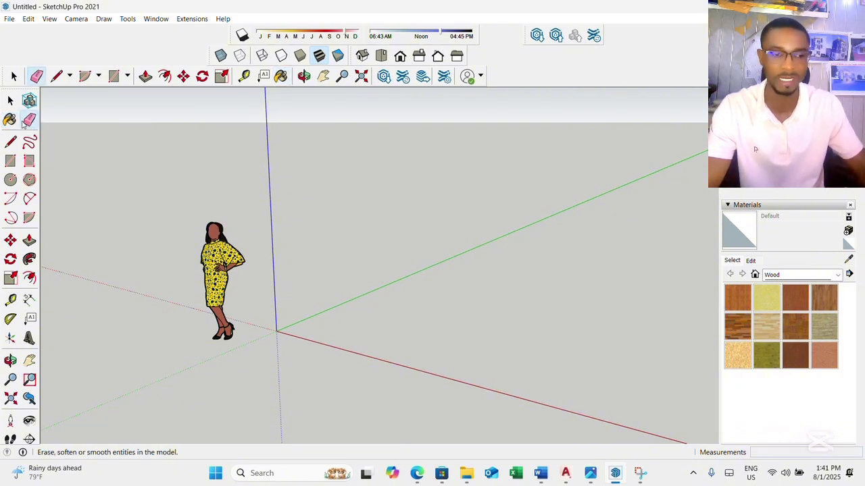
left_click(240, 250)
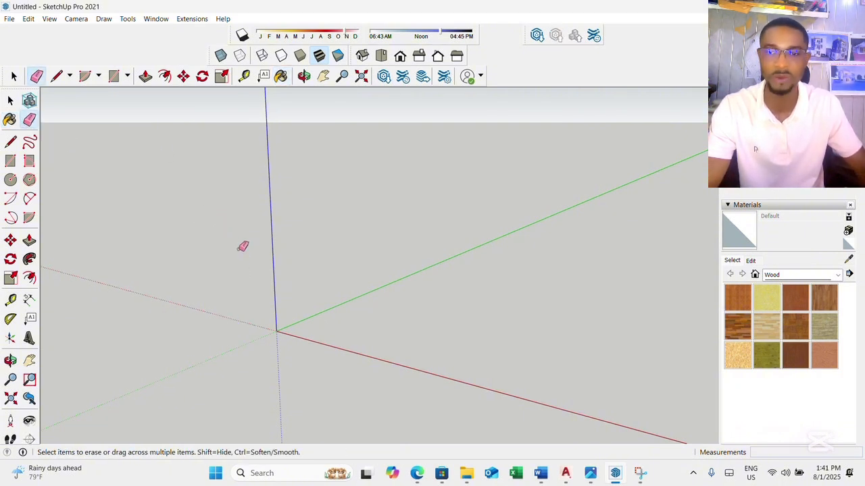
key("ctrl+z")
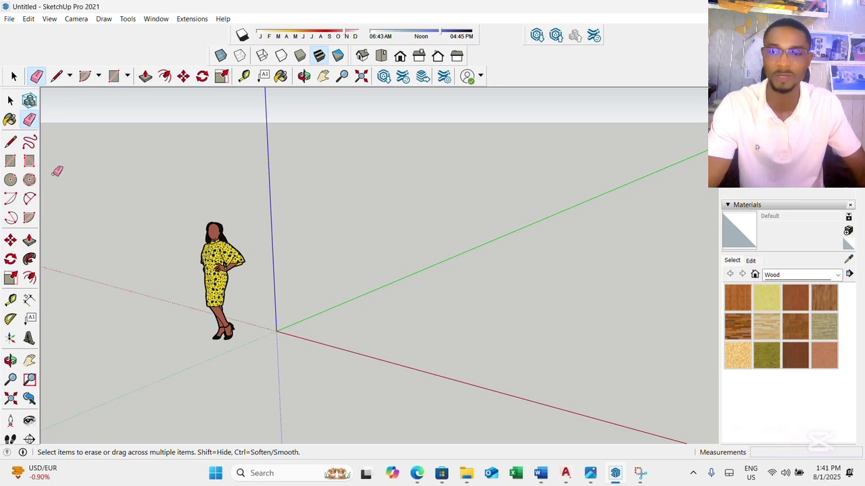
Draw a single vertical line parallel to the blue axis, starting on the ground near the origin
left_click(12, 141)
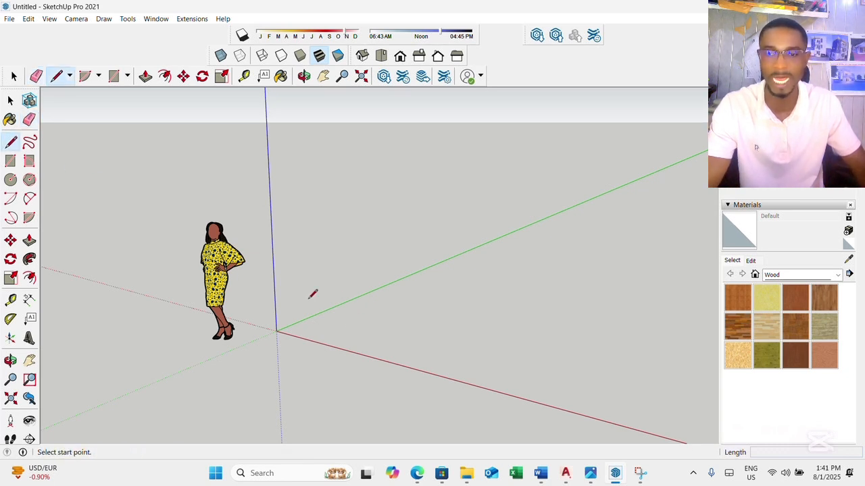
left_click(319, 335)
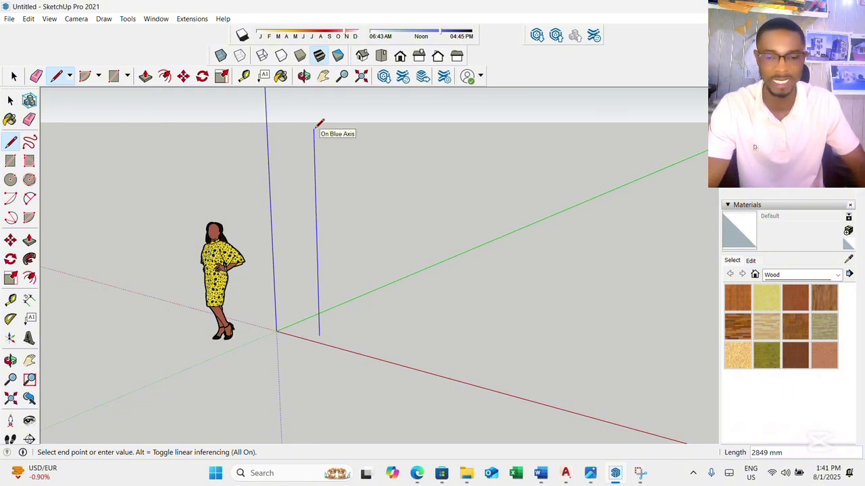
left_click(315, 159)
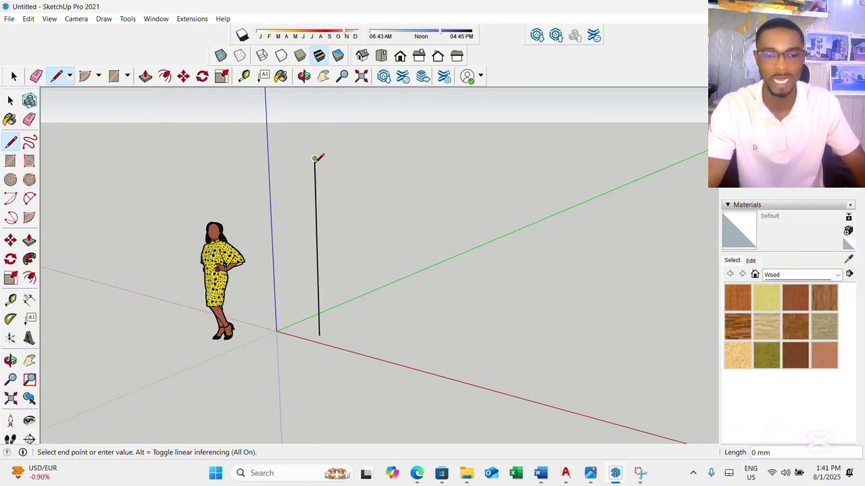
key("Escape")
Draw two separate ground lines from the vertical line's base, one parallel to the green axis and one to the red axis
left_click(320, 335)
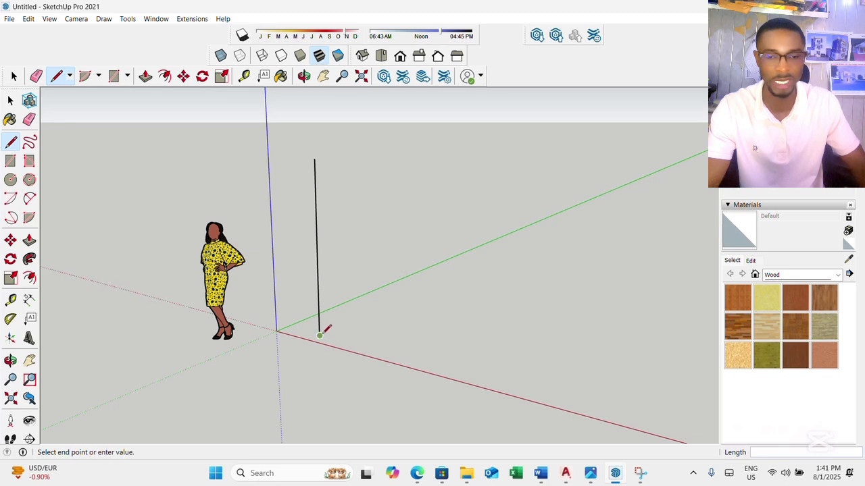
left_click(479, 261)
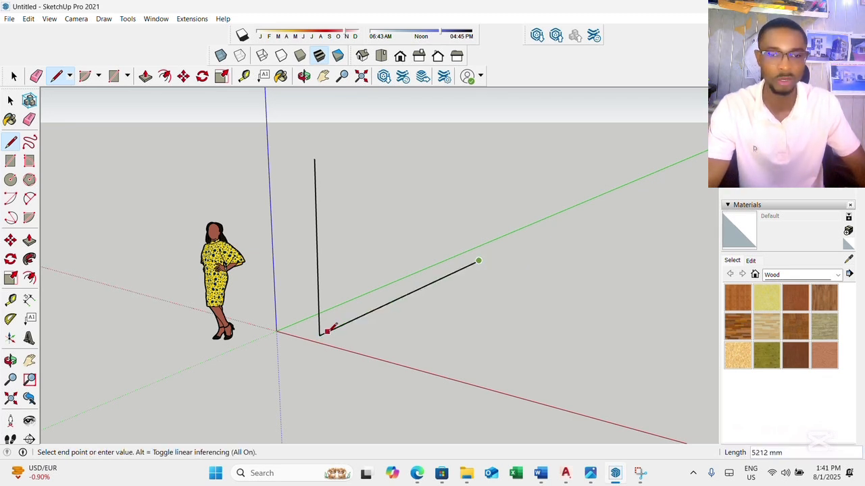
key("Escape")
left_click(319, 335)
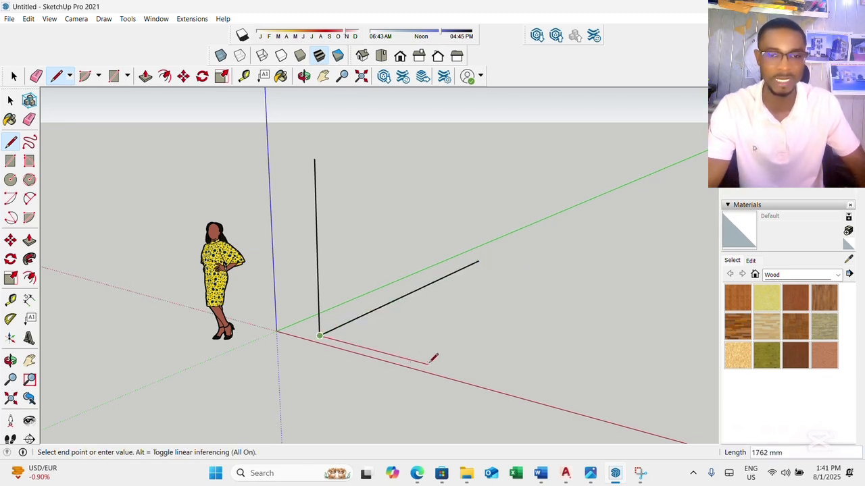
left_click(488, 380)
key("Escape")
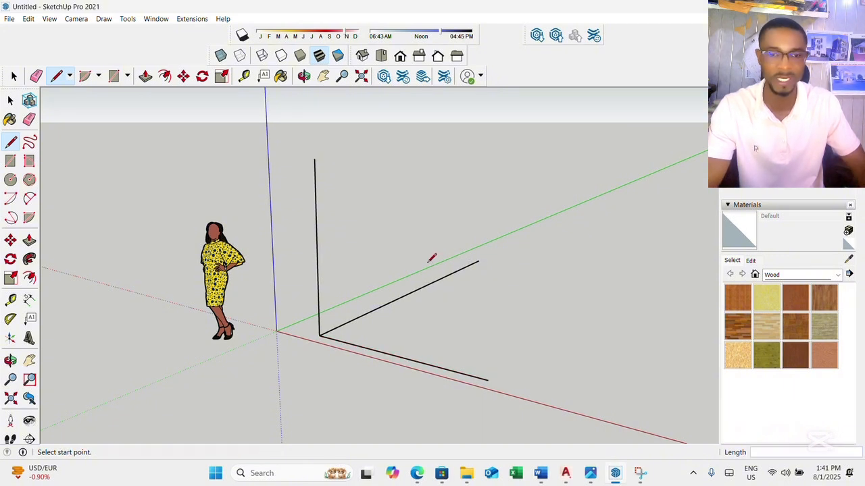
Draw an irregular closed shape with the Freehand tool on the ground in front of the three lines
left_click(29, 142)
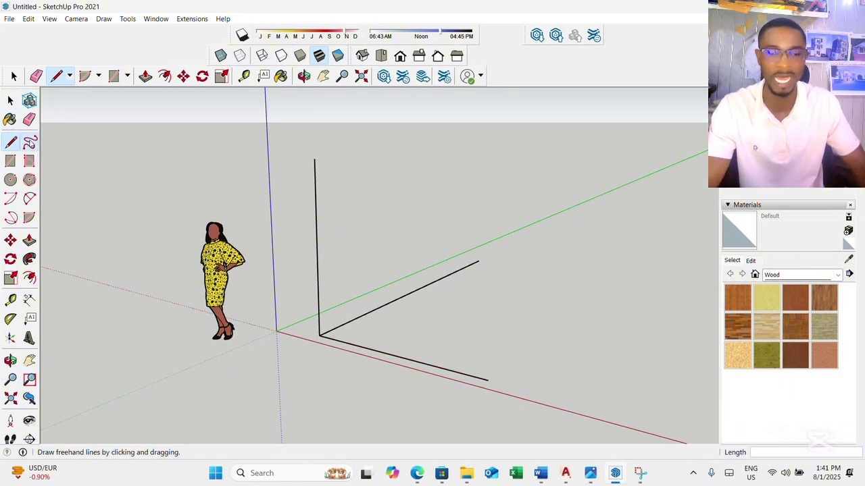
scroll(118, 119, "down", 2)
mouse_move(318, 342)
left_mouse_down()
mouse_move(346, 337)
mouse_move(423, 287)
mouse_move(472, 353)
mouse_move(415, 360)
mouse_move(340, 338)
mouse_move(436, 304)
mouse_move(402, 352)
mouse_move(332, 369)
mouse_move(354, 359)
mouse_move(381, 392)
left_mouse_up()
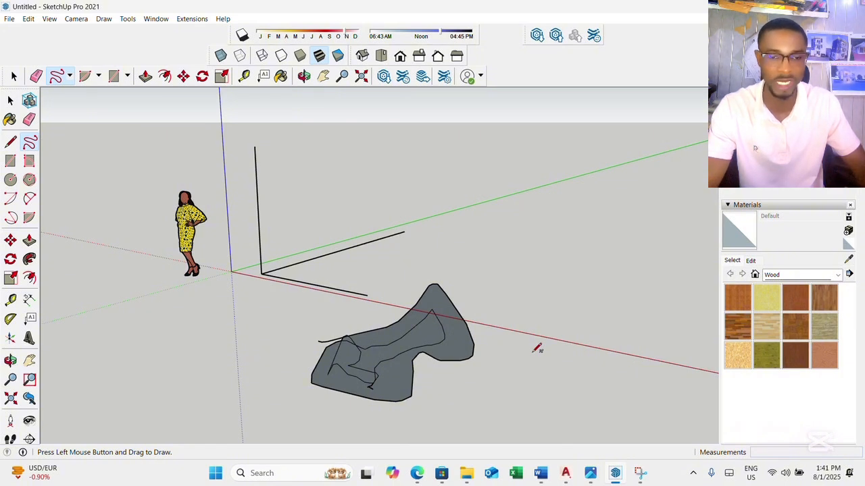
Draw a flat rectangle about 2009 mm by 2213 mm on the ground in front of the standing figure
left_click(10, 162)
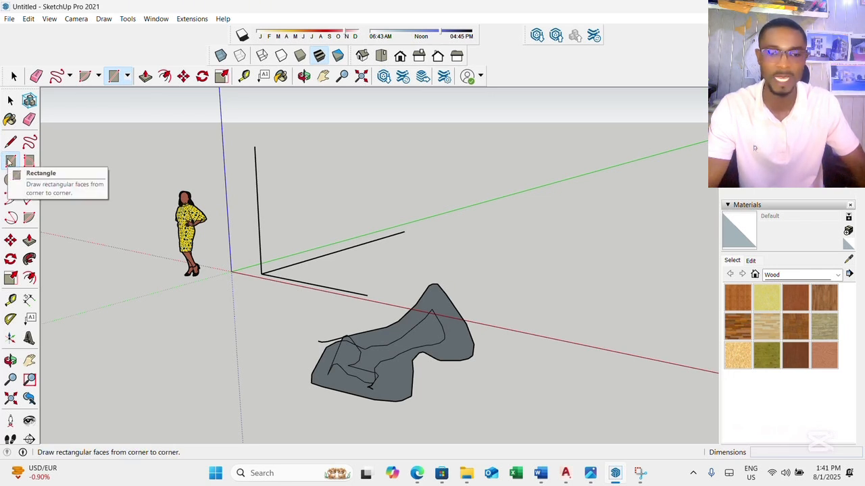
left_click(135, 327)
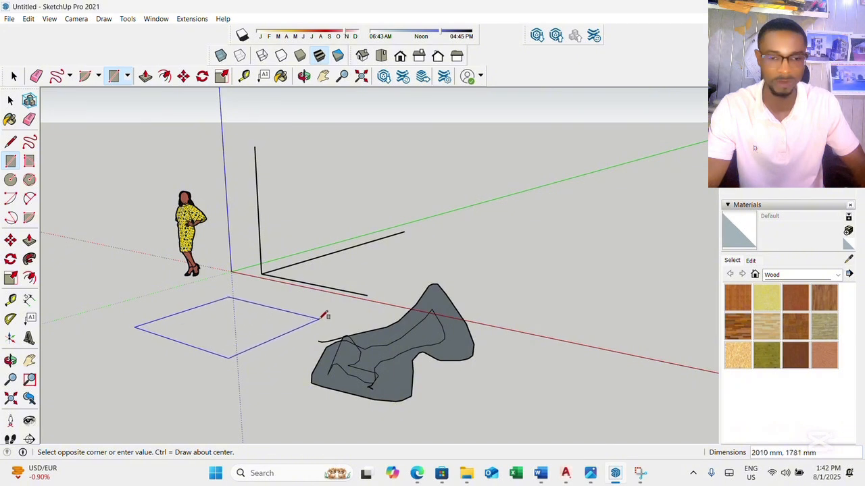
left_click(338, 309)
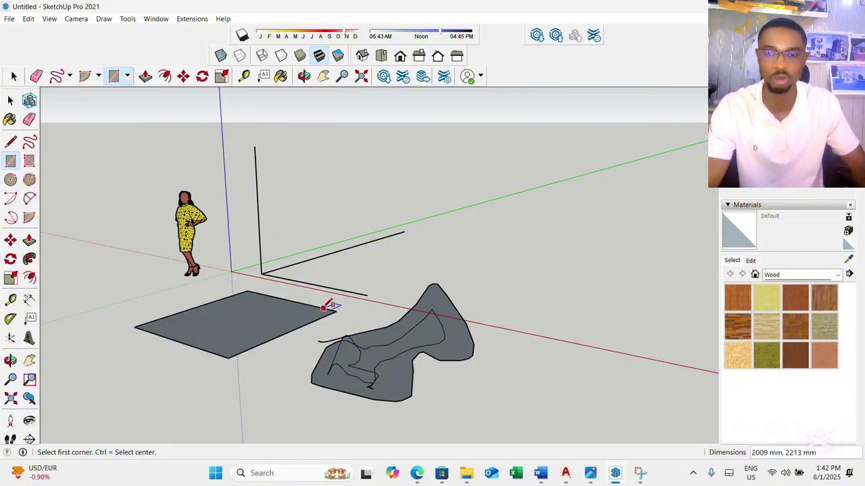
Draw a vertical rotated rectangle about 1501 mm by 2009 mm hanging down from the flat rectangle's front edge
left_click(29, 162)
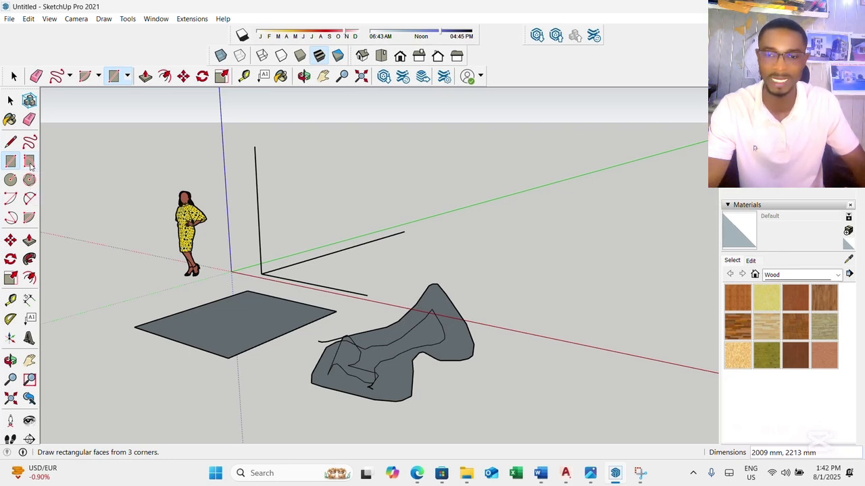
left_click(135, 327)
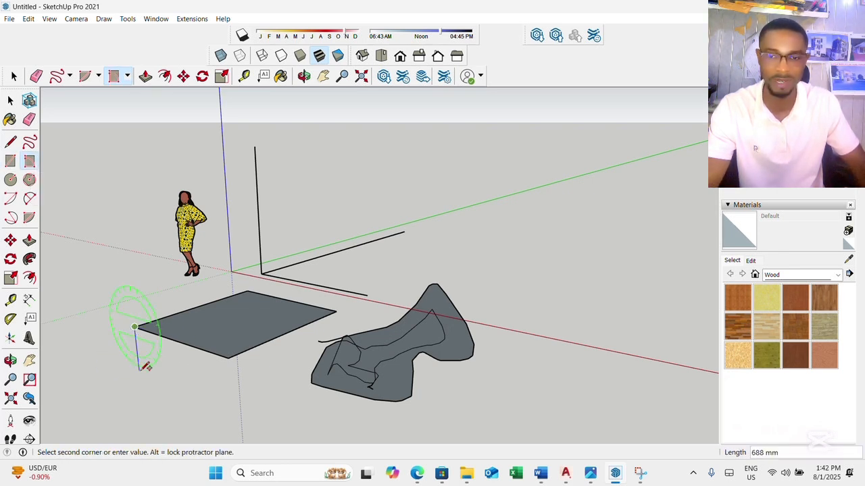
left_click(146, 415)
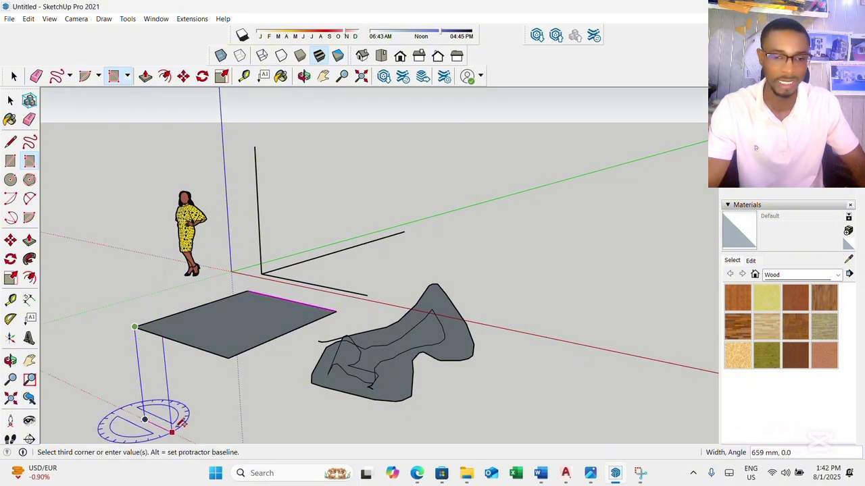
left_click(230, 356)
Draw a third rotated rectangle from the vertical face's 2009 mm lower edge, lying parallel beneath the flat rectangle to form an open box
scroll(222, 354, "down", 1)
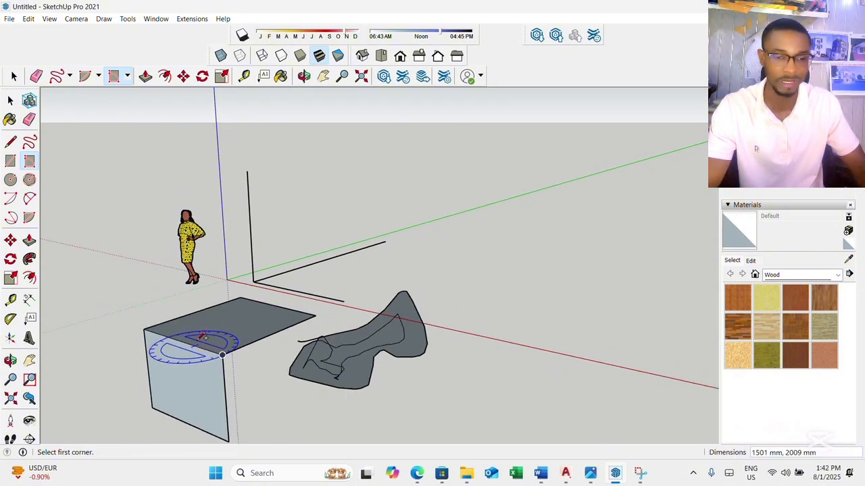
scroll(223, 354, "down", 2)
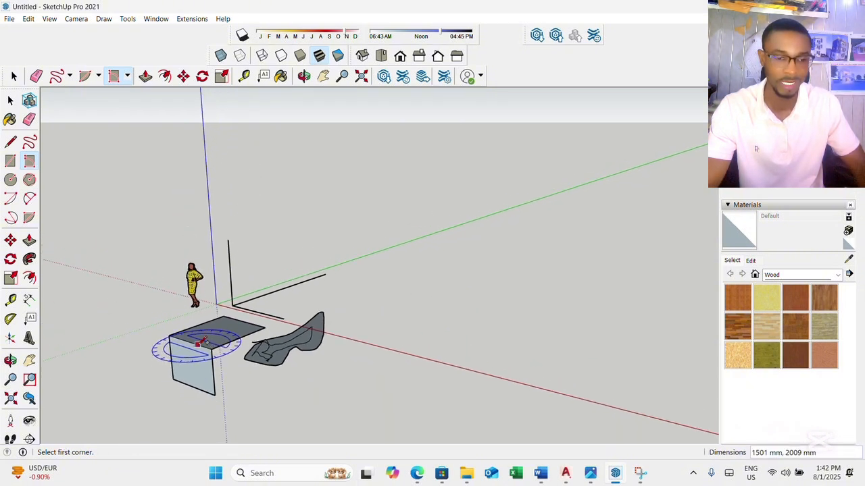
left_click(173, 379)
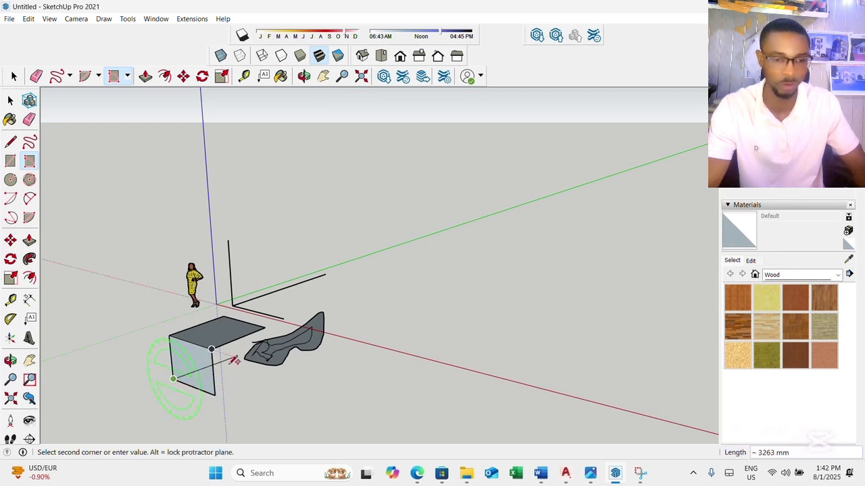
left_click(214, 395)
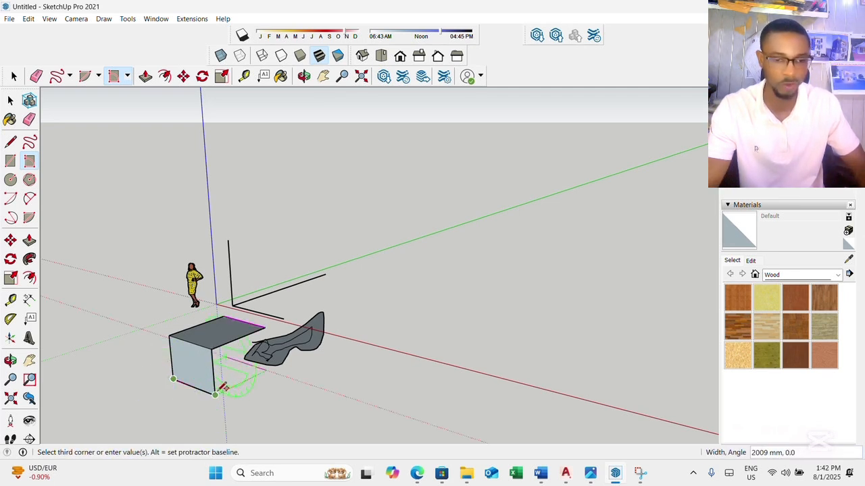
left_click(264, 368)
key("space")
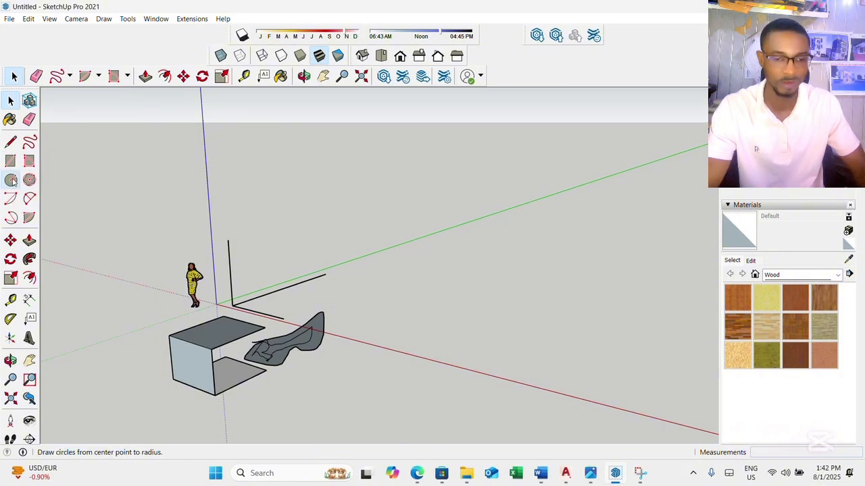
Draw a circle of about 1138 mm radius on the ground beside the freehand shape
left_click(11, 179)
left_click(374, 383)
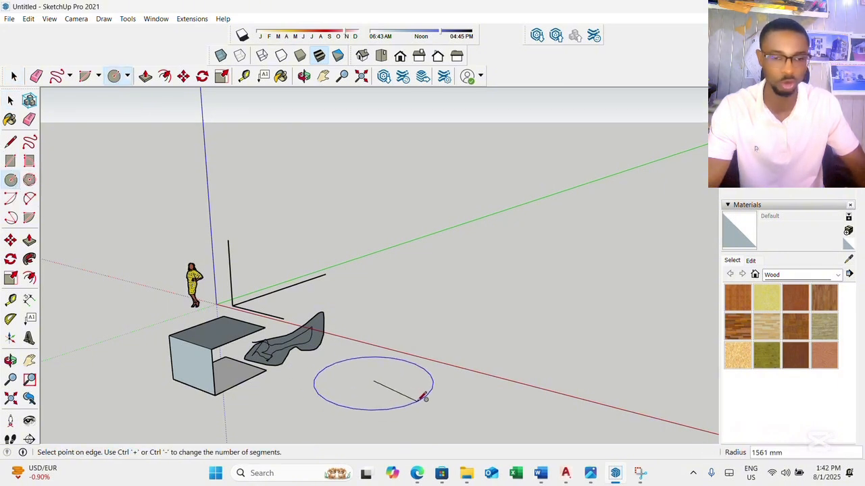
left_click(415, 394)
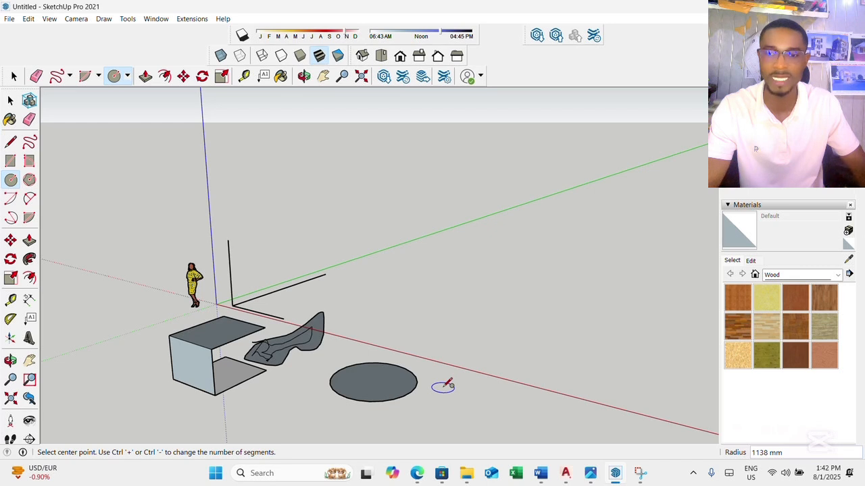
Draw a hexagon with an inscribed radius of about 1411 mm, centred on the red axis beyond the circle
left_click(29, 180)
left_click(473, 368)
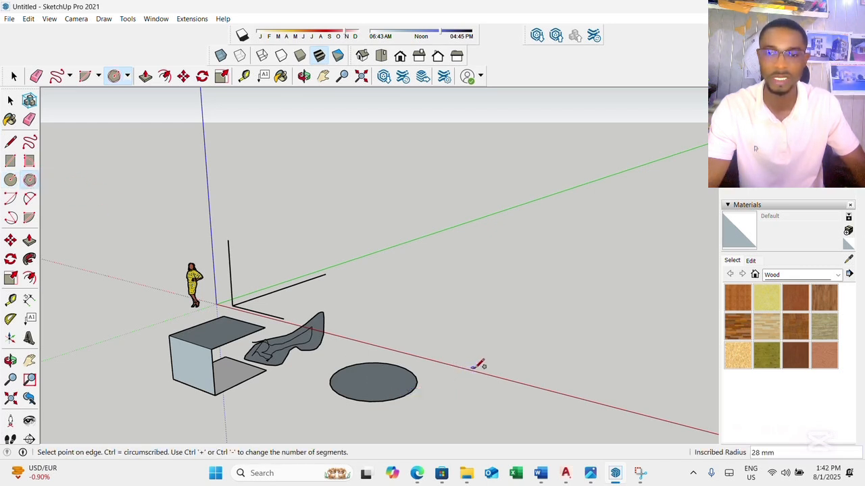
left_click(521, 380)
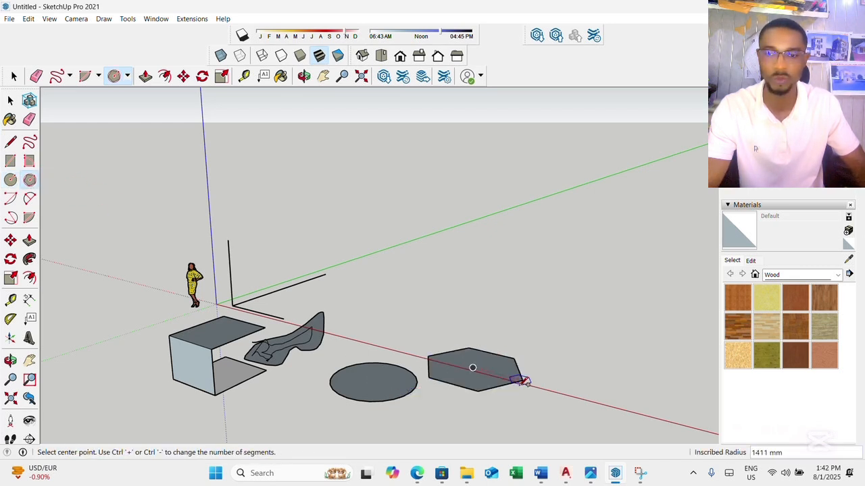
Draw a centre-point arc of about 78.5 degrees on the ground in front of the hexagon
left_click(11, 199)
scroll(241, 280, "down", 1)
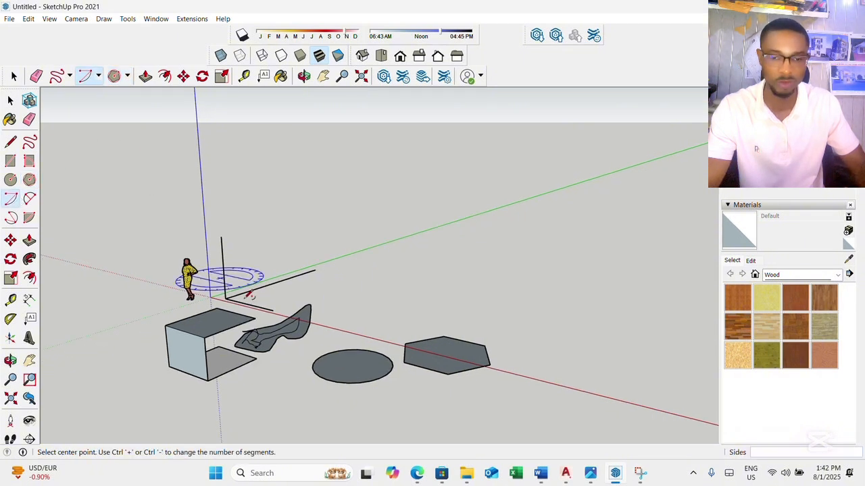
left_click(480, 410)
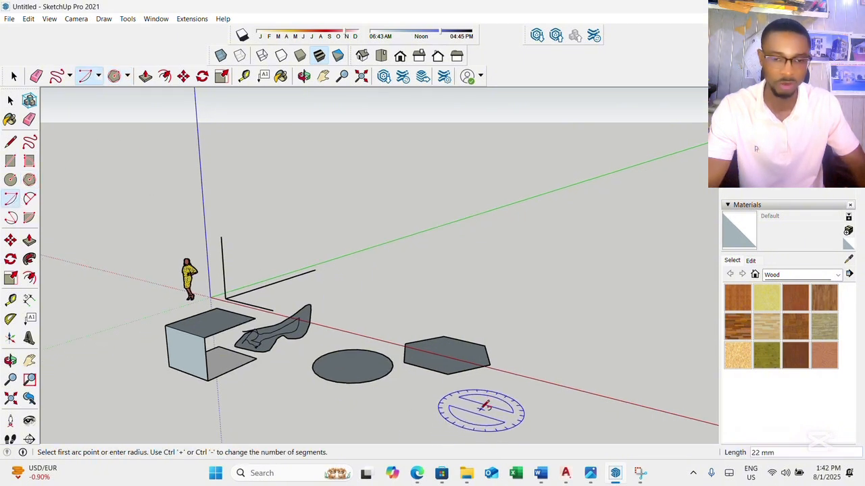
left_click(533, 412)
left_click(544, 359)
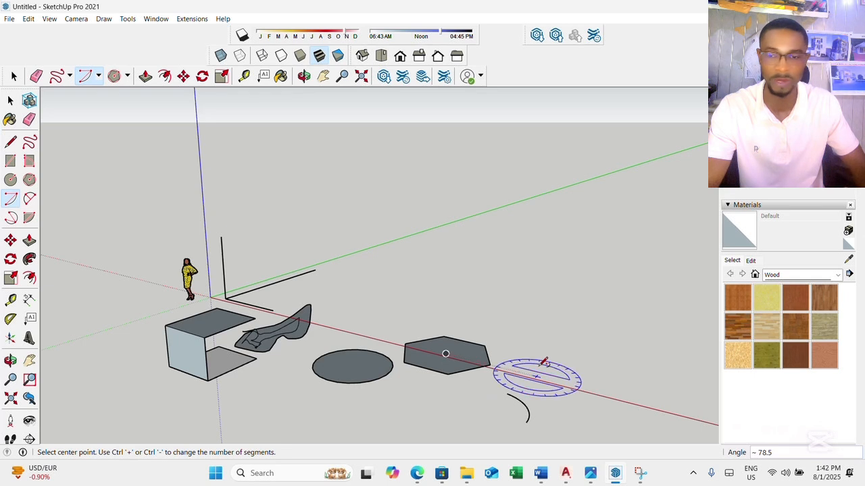
Draw a 2 Point Arc with a bulge of about 1481 mm on the ground in front of the circle
left_click(29, 199)
left_click(363, 413)
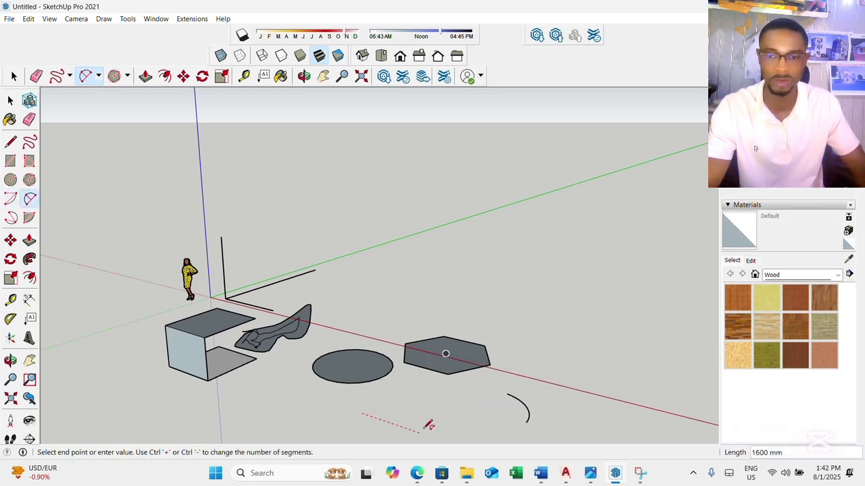
left_click(424, 434)
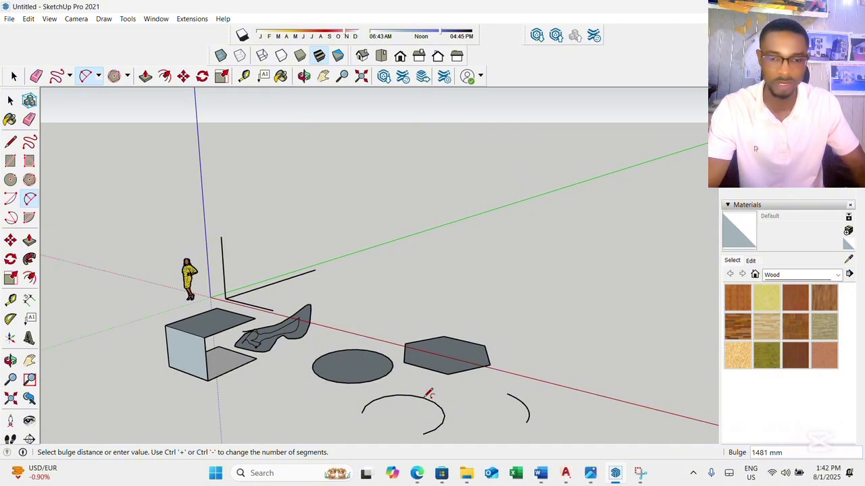
left_click(424, 397)
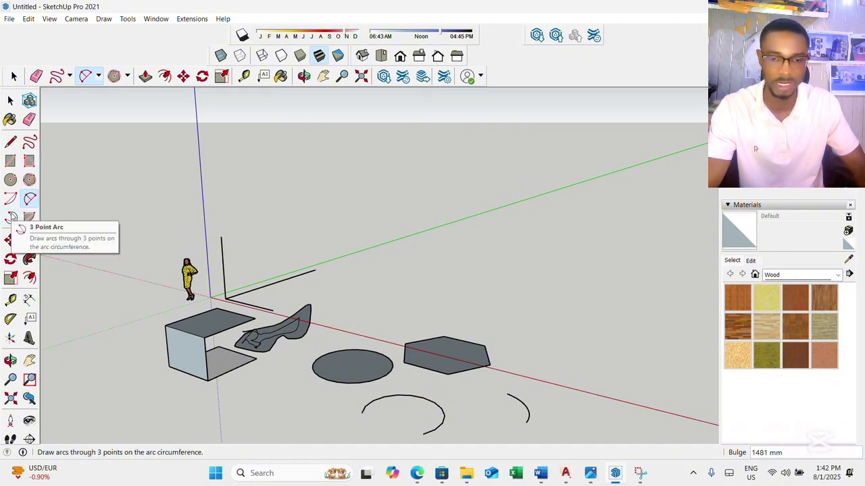
Draw a 3 Point Arc of about 197 degrees on the ground in front of the open box
left_click(11, 216)
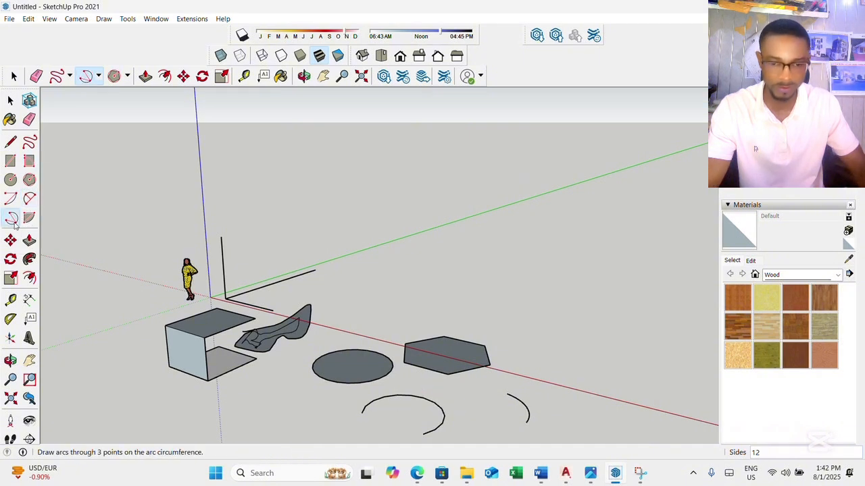
left_click(167, 394)
left_click(223, 417)
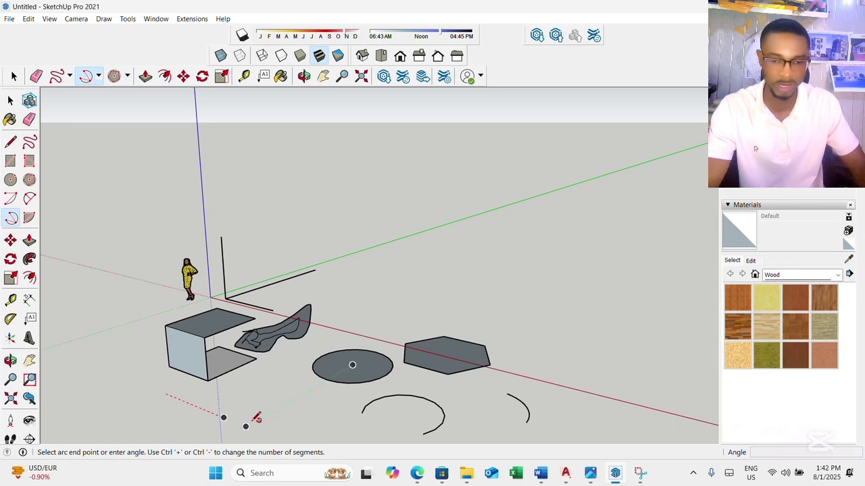
left_click(271, 388)
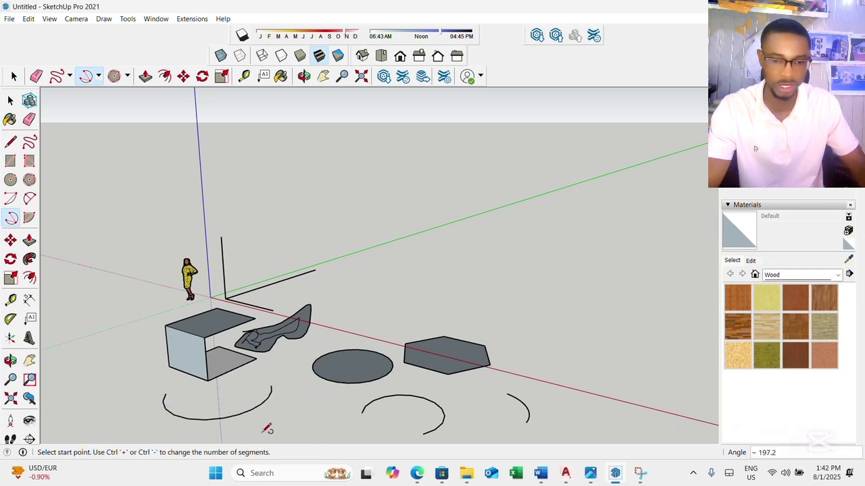
Draw a pie sector of about 81.4 degrees beside the red axis, beyond the hexagon
left_click(30, 222)
left_click(545, 379)
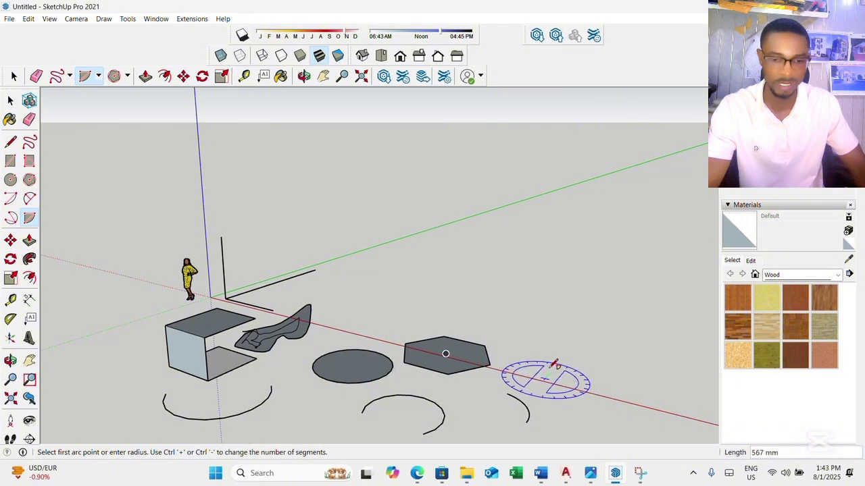
left_click(585, 346)
left_click(608, 338)
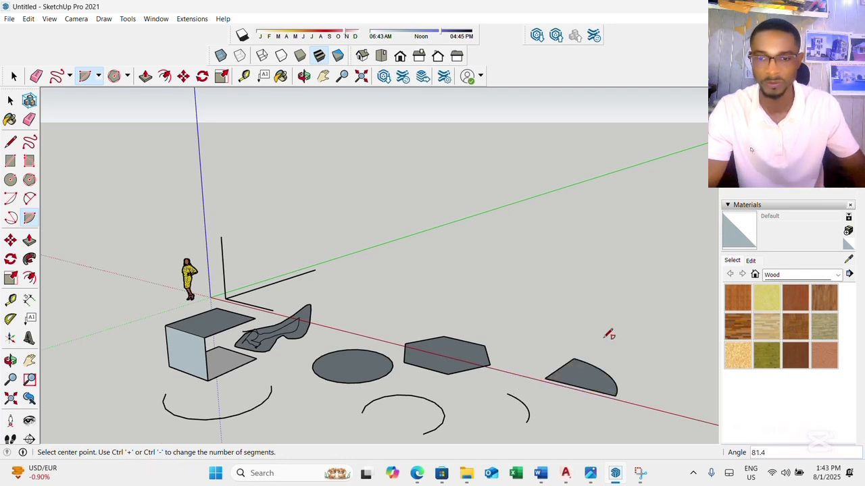
left_click(605, 339)
key("Escape")
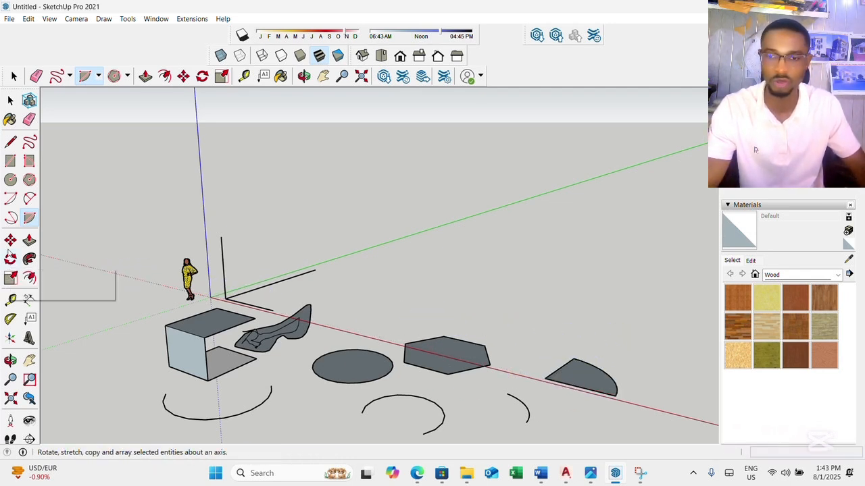
Move the pie sector about 12276 mm to beside the open box's arc, and the circle about 1673 mm forward between the two large arcs
left_click(9, 243)
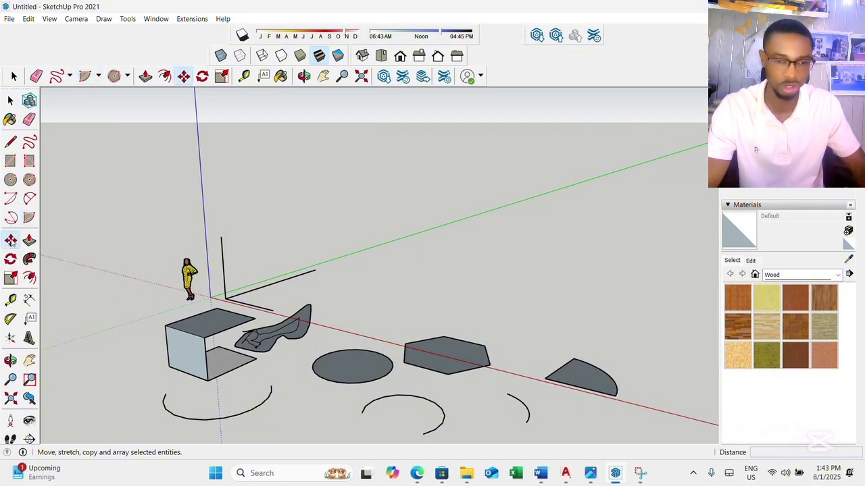
left_click(579, 378)
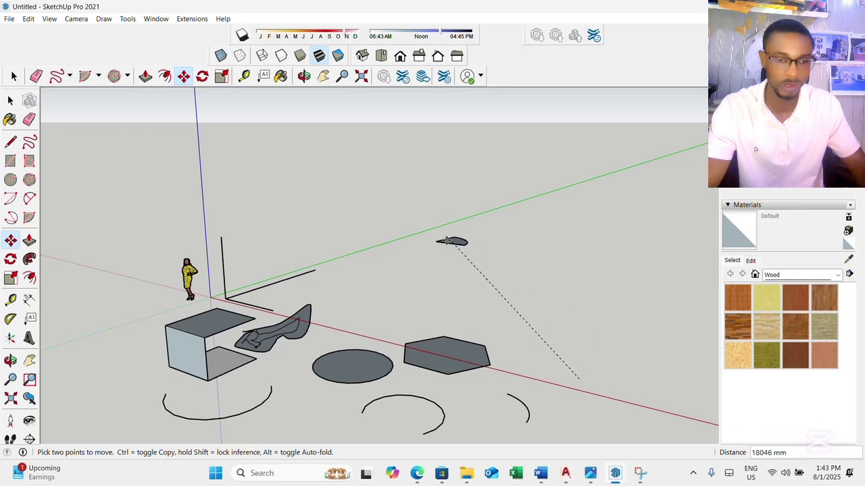
left_click(88, 419)
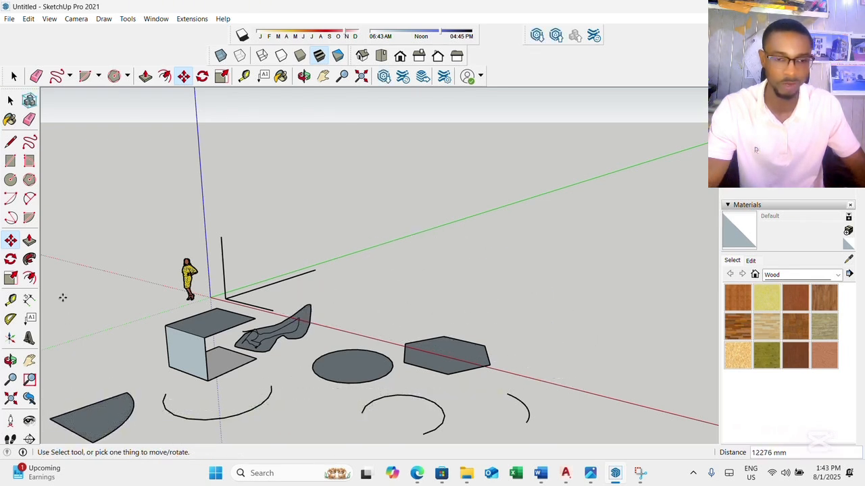
left_click(328, 367)
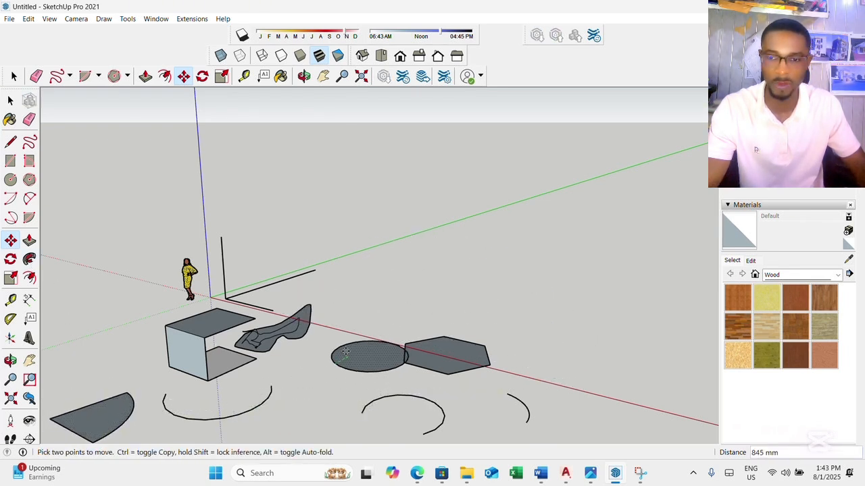
left_click(300, 392)
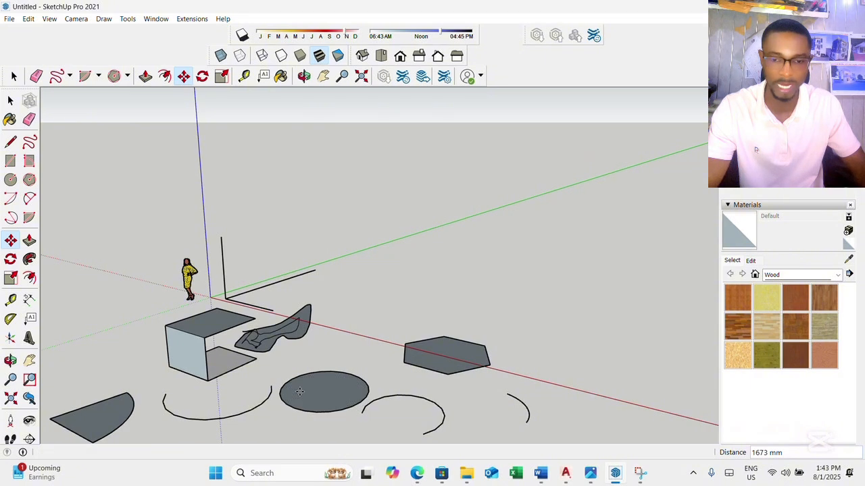
Push/Pull the circle upward into a low cylinder
left_click(29, 245)
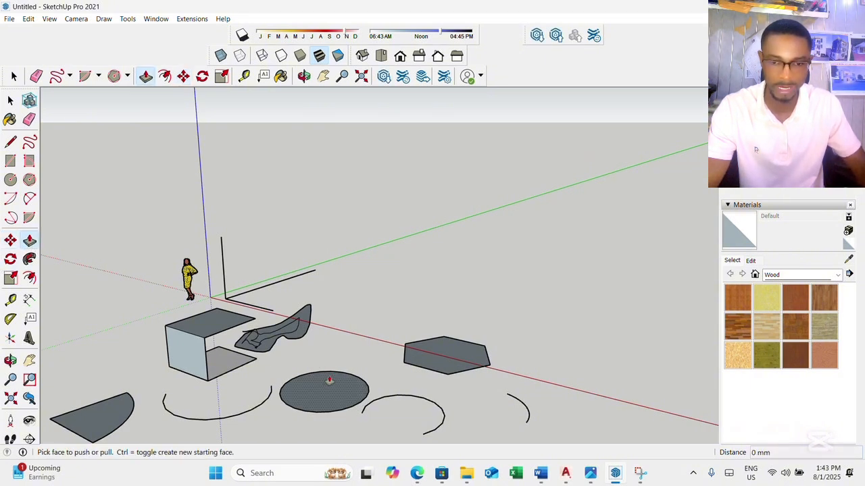
left_click(331, 388)
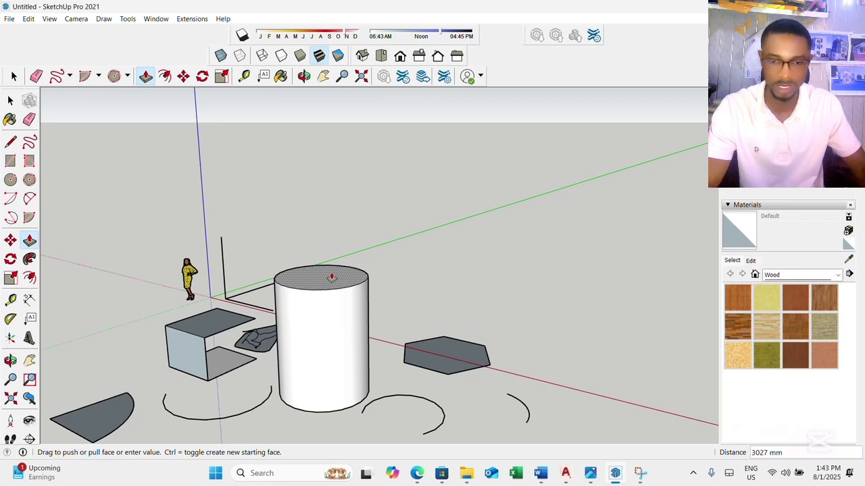
left_click(340, 367)
Push the open box's front face inward and raise its top face about 2221 mm with Push/Pull
left_click(179, 353)
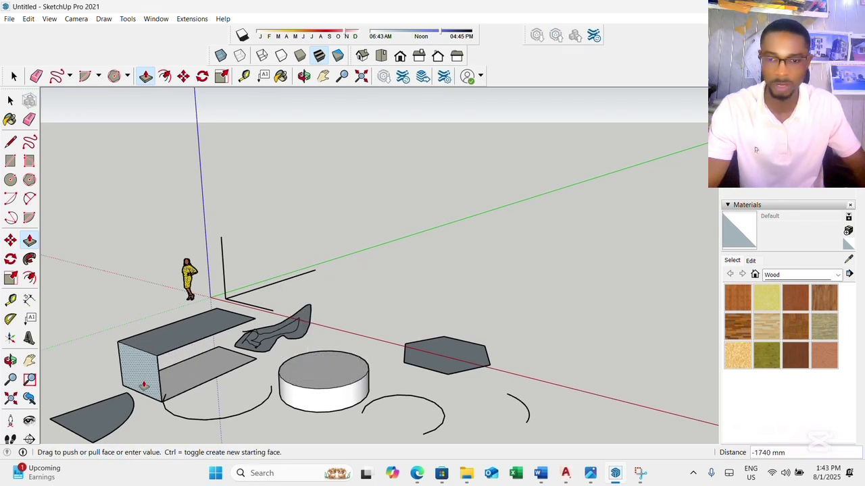
left_click(215, 359)
left_click(218, 322)
left_click(214, 264)
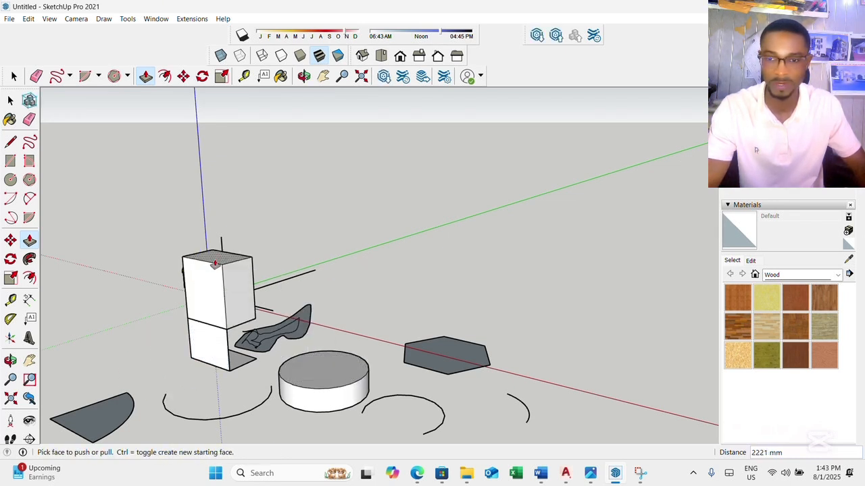
Pull the heightened box's front face outward about 1829 mm
left_click(207, 308)
left_click(167, 318)
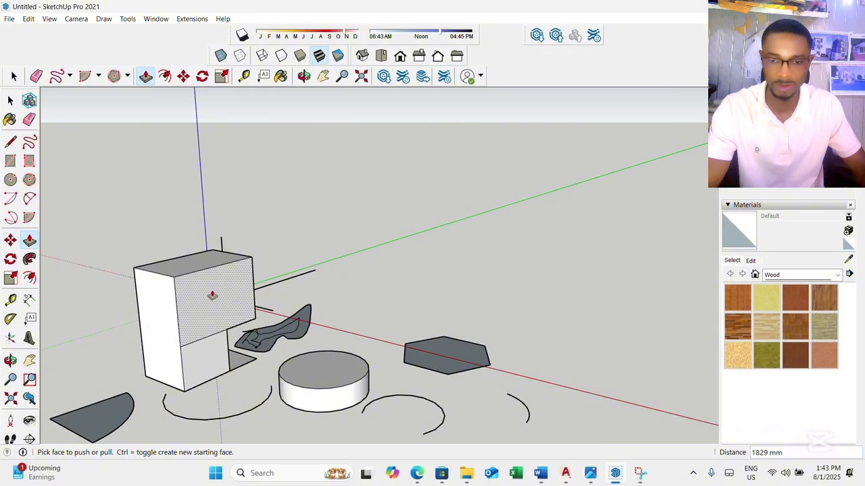
Rotate the pie sector about 171.5 degrees on the ground around a point on its face
left_click(10, 259)
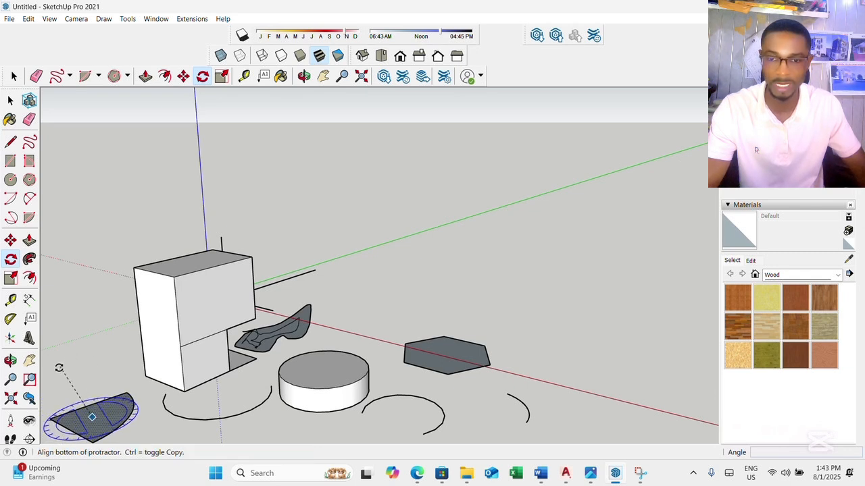
left_click(51, 393)
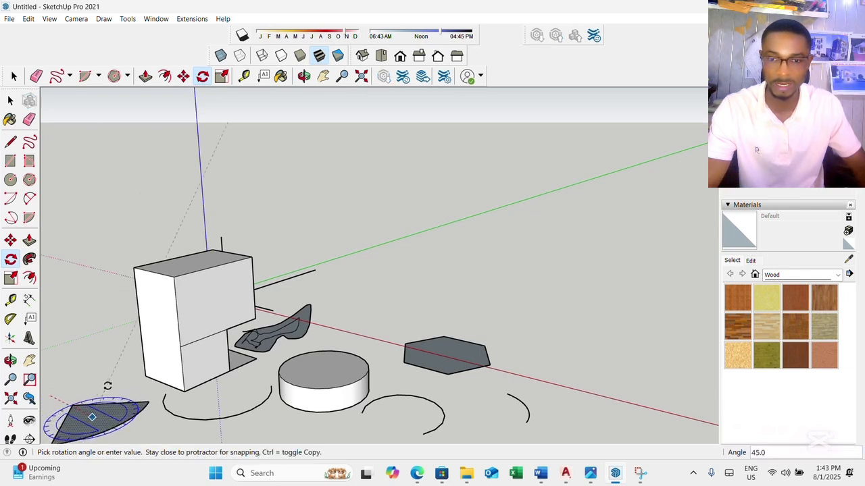
left_click(137, 427)
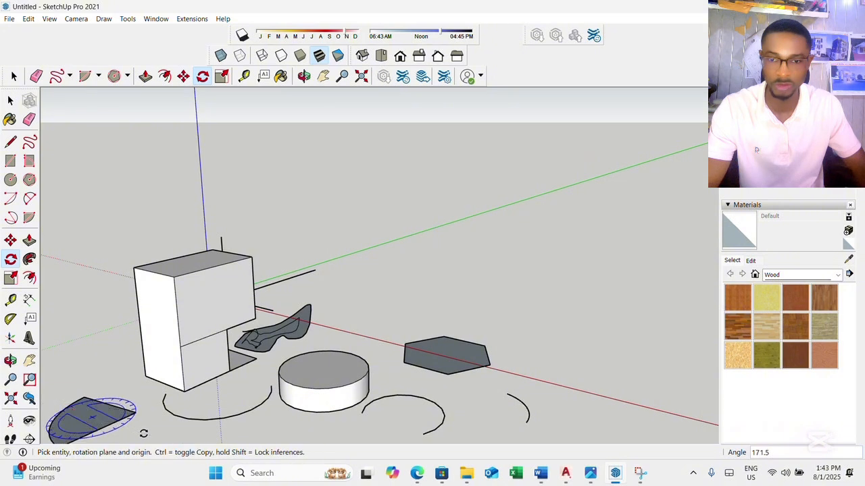
scroll(139, 356, "down", 3)
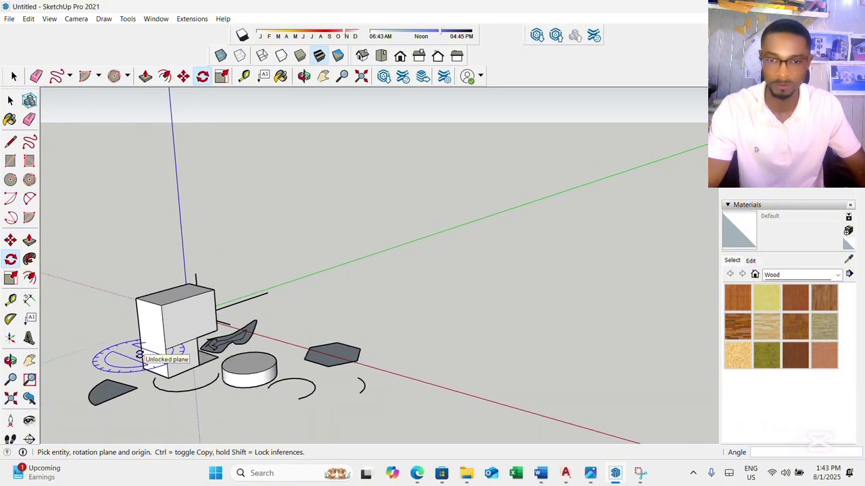
Rotate the pie sector 90 degrees on the ground around a point on its face
left_click(111, 389)
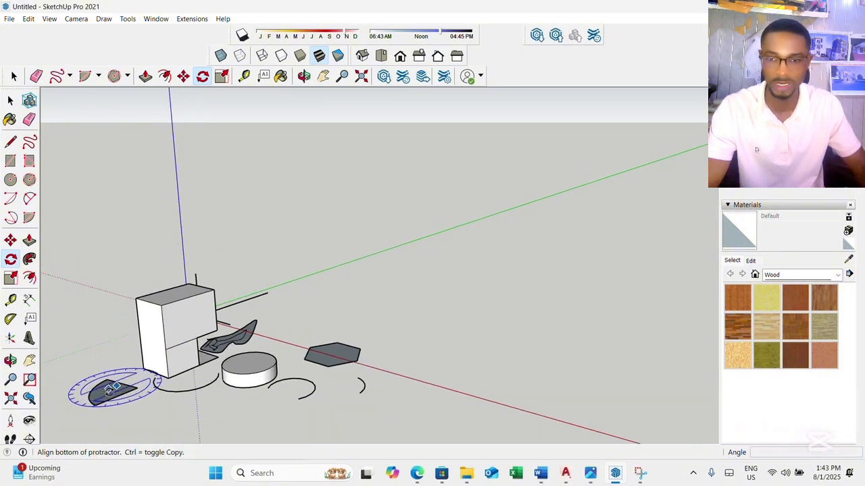
left_click(49, 415)
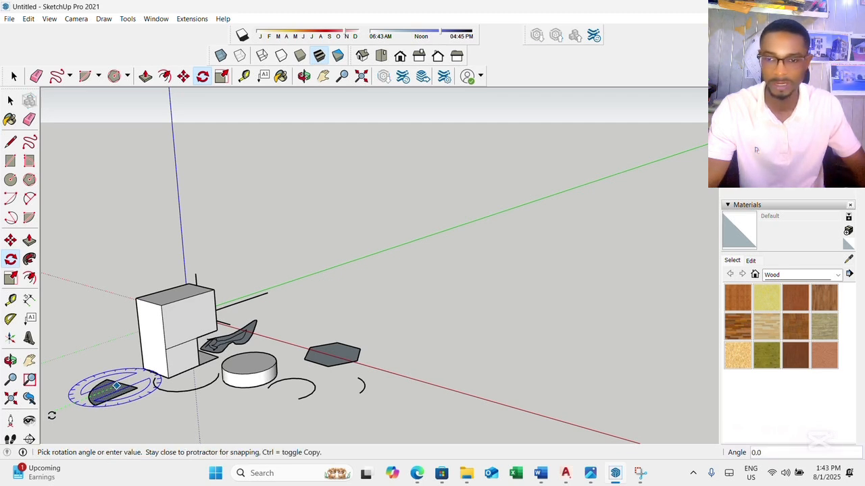
left_click(169, 408)
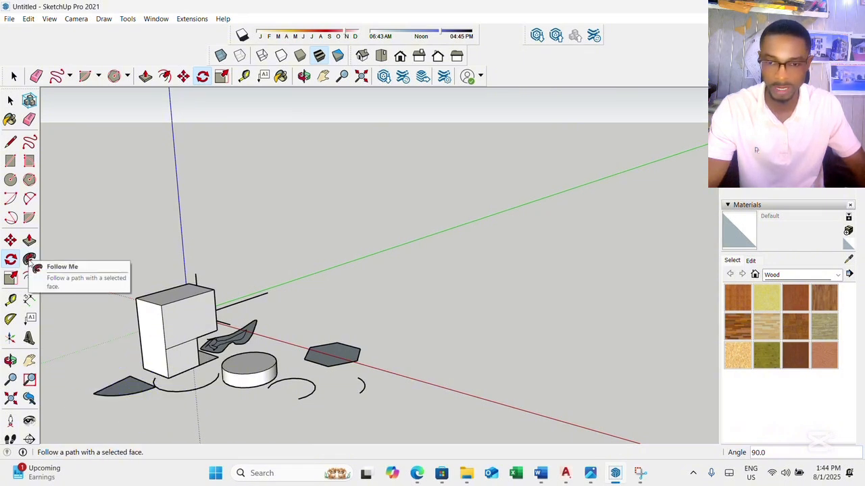
scroll(303, 412, "up", 5)
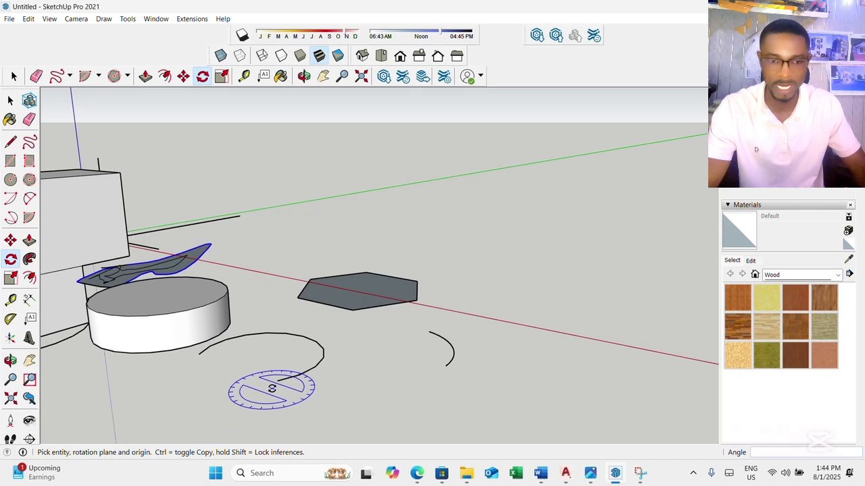
key("space")
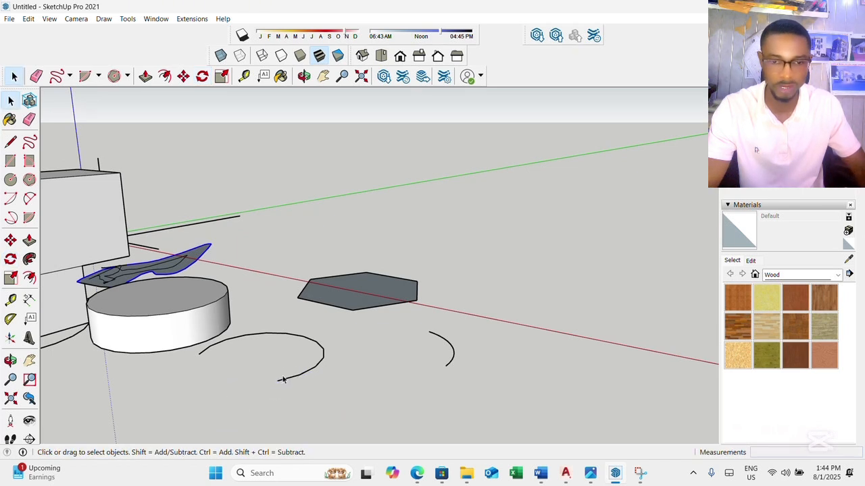
scroll(280, 381, "up", 2)
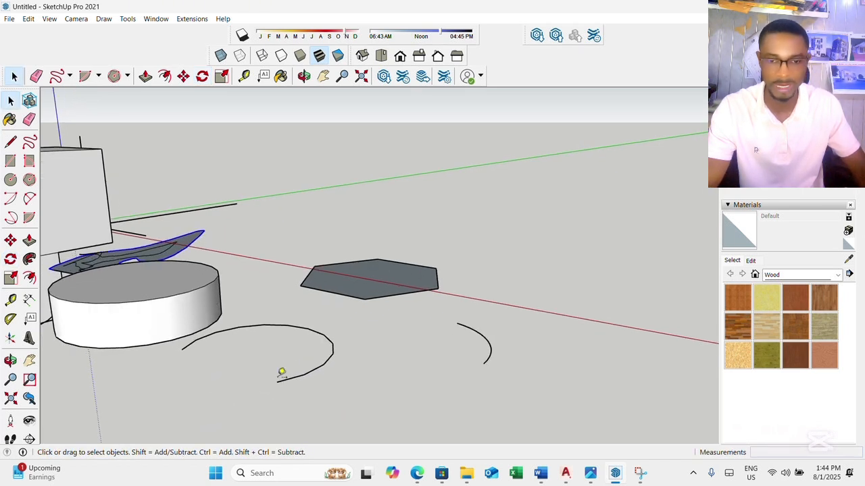
key("t")
key("r")
left_click(277, 382)
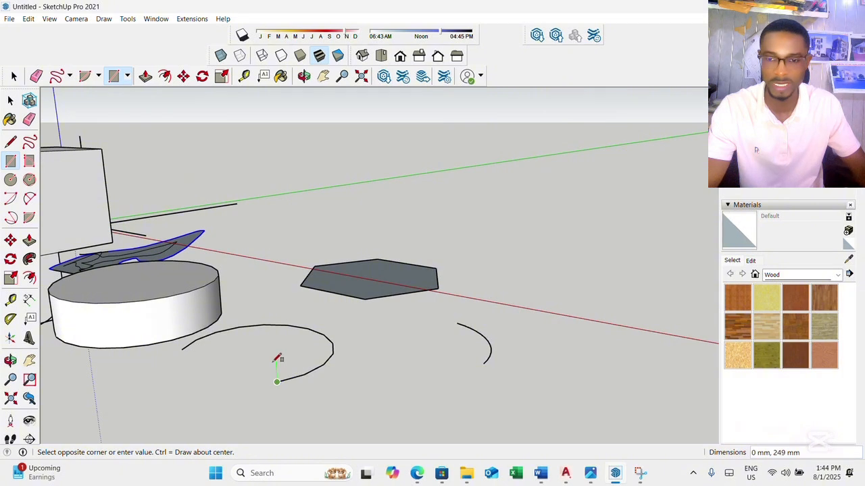
key("Escape")
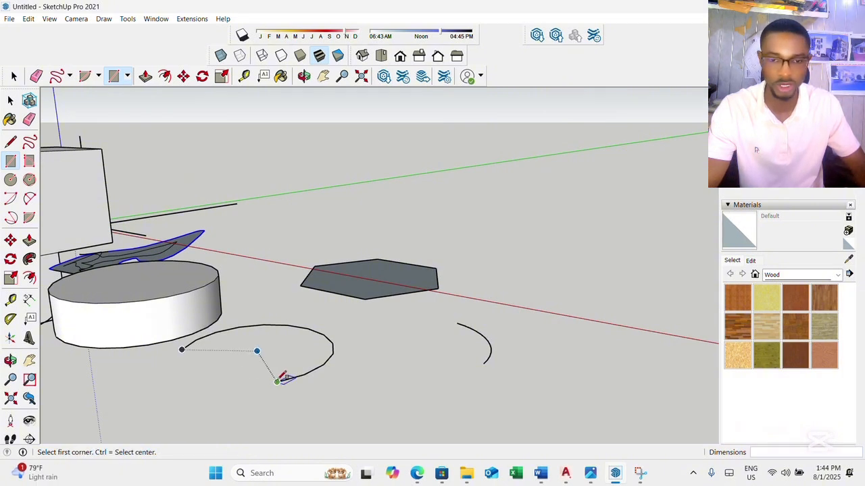
Draw a small upright four-sided profile with the Line tool at the near end of the large arc beside the cylinder
key("l")
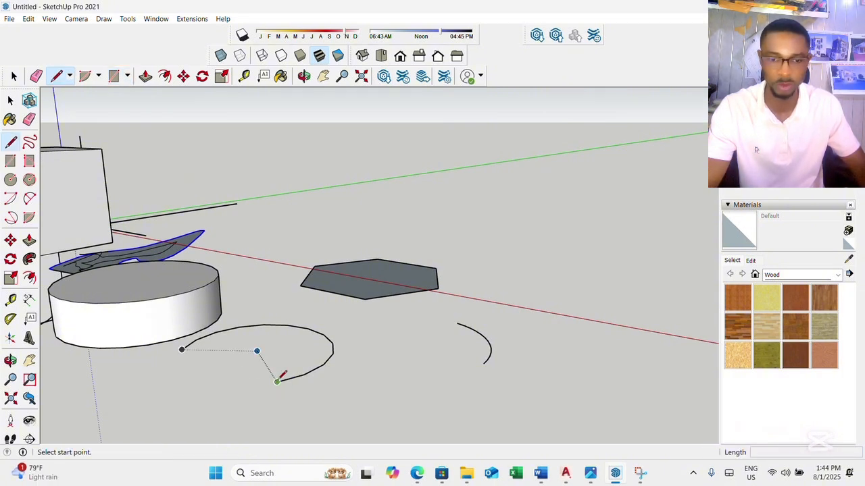
left_click(277, 382)
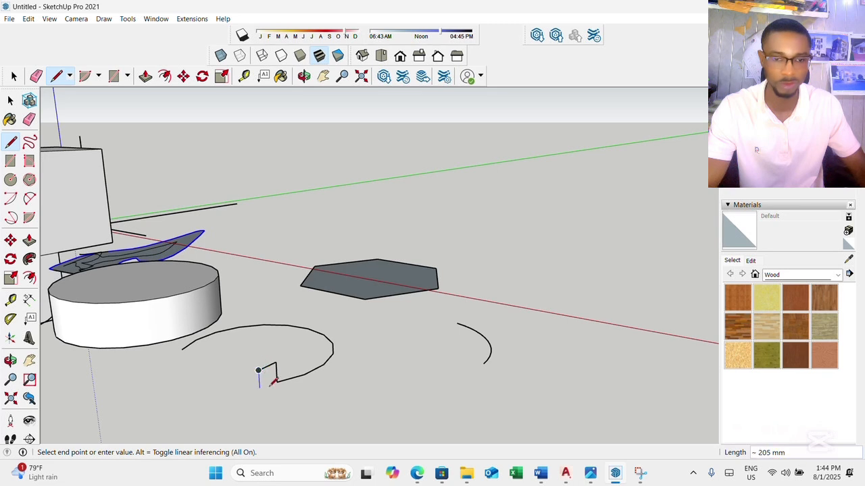
left_click(259, 389)
left_click(277, 382)
Sweep the small upright profile along the whole large arc with Follow Me
key("space")
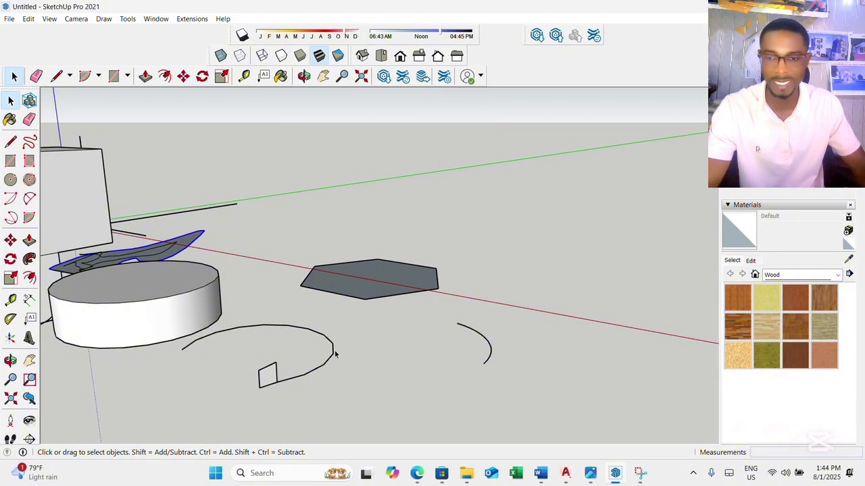
left_click(29, 261)
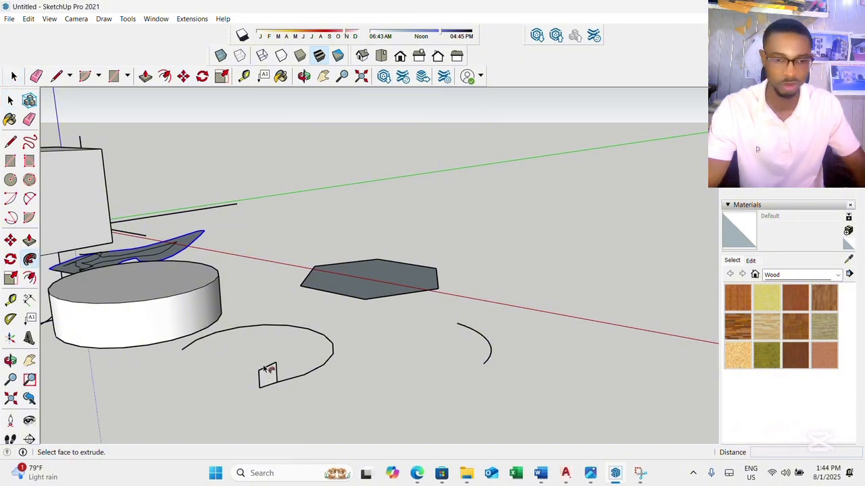
mouse_move(268, 377)
left_mouse_down()
mouse_move(310, 361)
mouse_move(297, 316)
mouse_move(182, 351)
left_mouse_up()
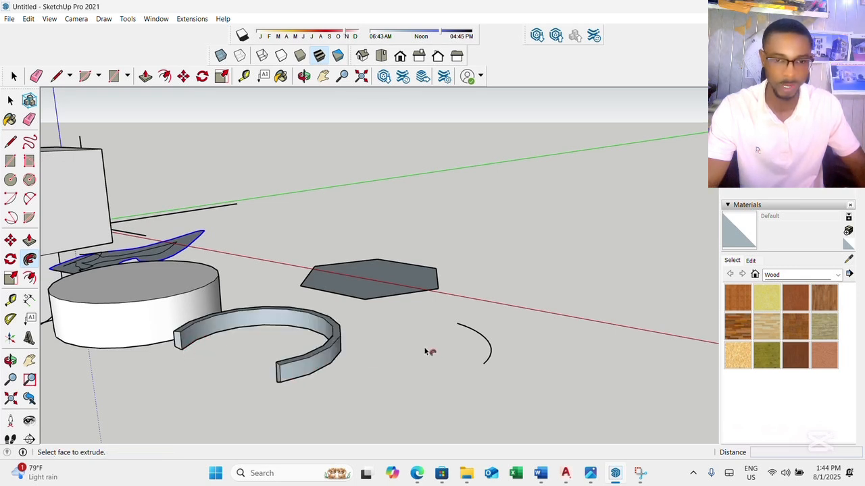
Scale the small loose arc up uniformly by a factor of about 1.73
middle_click_drag(425, 351, 325, 368)
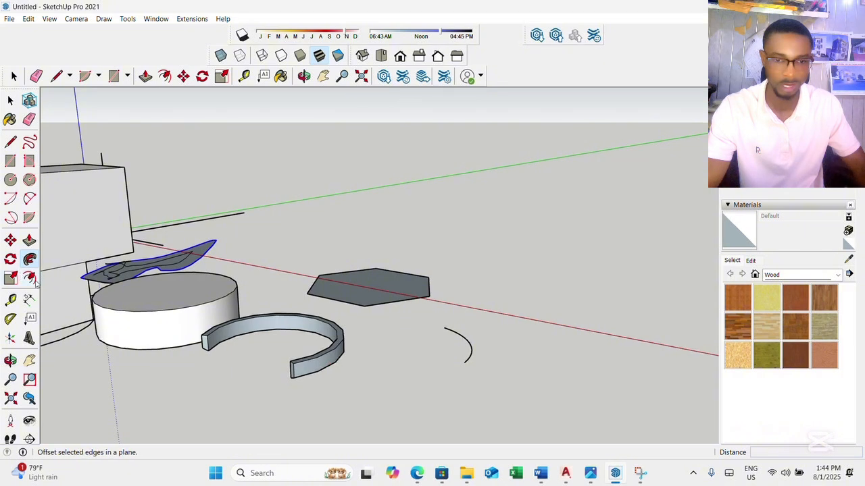
left_click(14, 278)
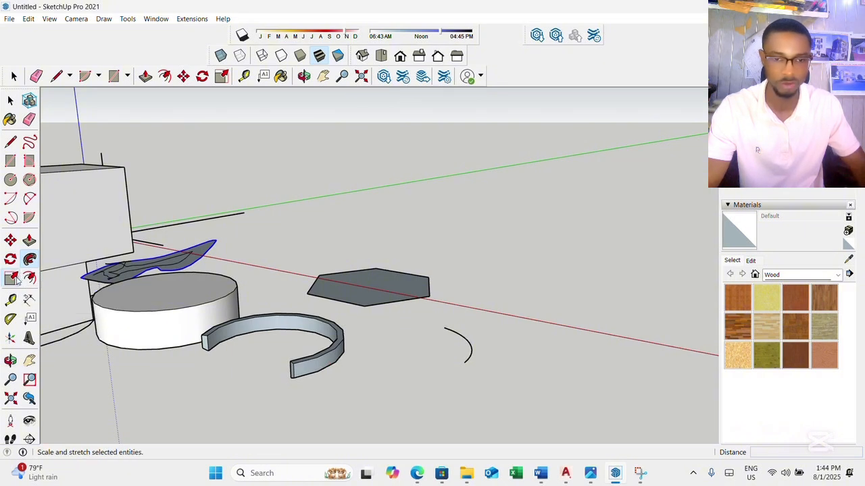
left_click(466, 361)
left_click_drag(464, 363, 483, 396)
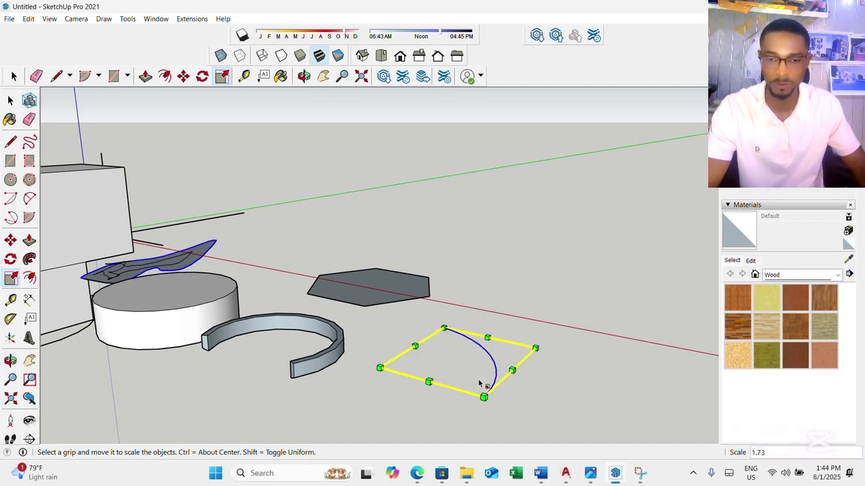
key("Escape")
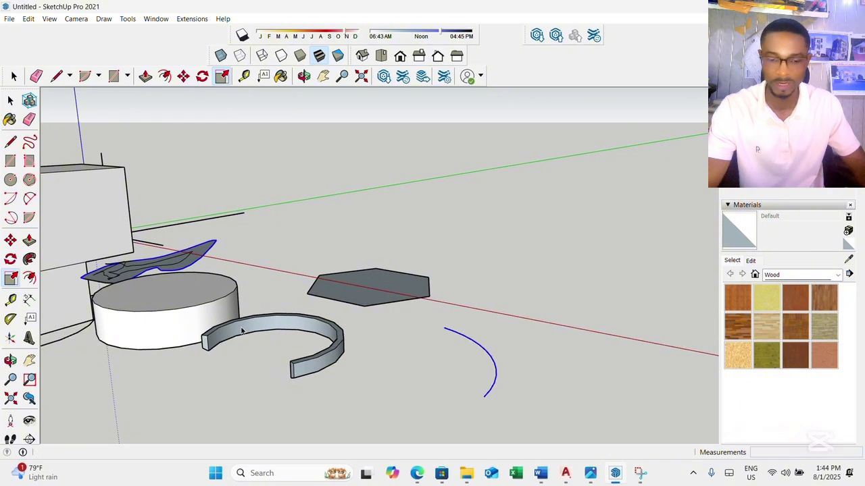
Select the hexagon with its edges and scale it up uniformly by a factor of about 1.29
key("space")
left_click(167, 312)
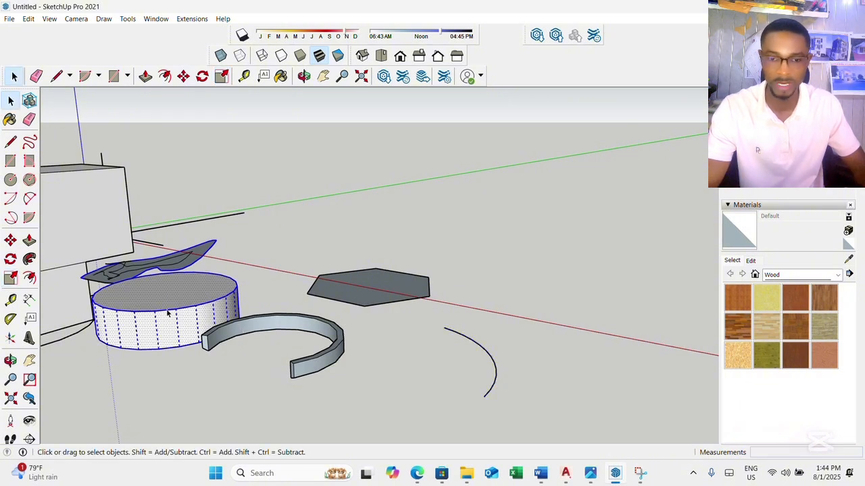
left_click(435, 305)
left_click(411, 297)
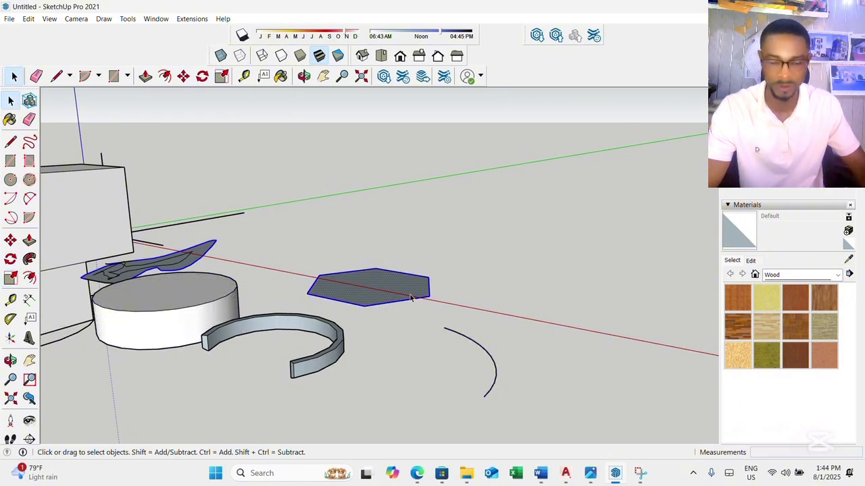
left_click(11, 278)
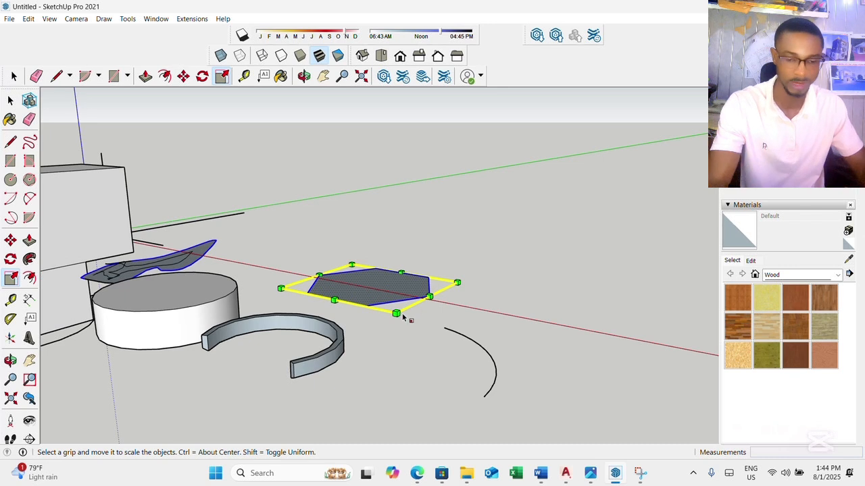
left_click_drag(396, 313, 416, 333)
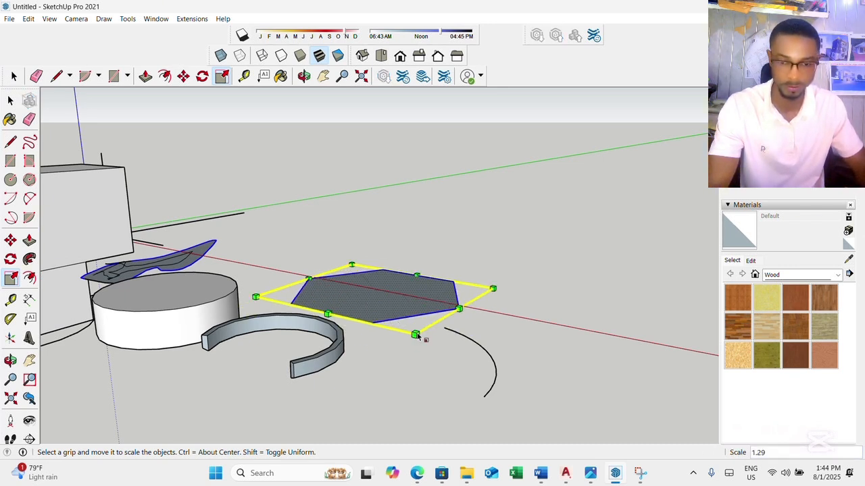
key("space")
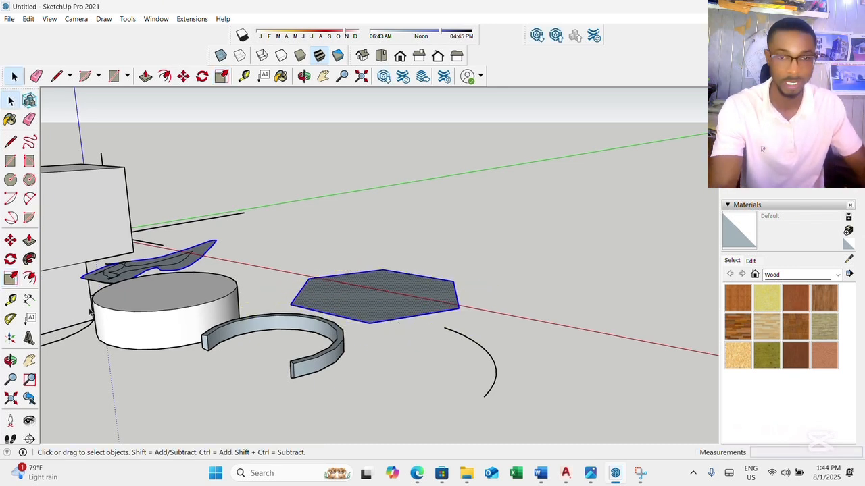
Offset the hexagon's outline inward by about 564 mm
left_click(24, 279)
middle_click_drag(444, 377, 247, 385)
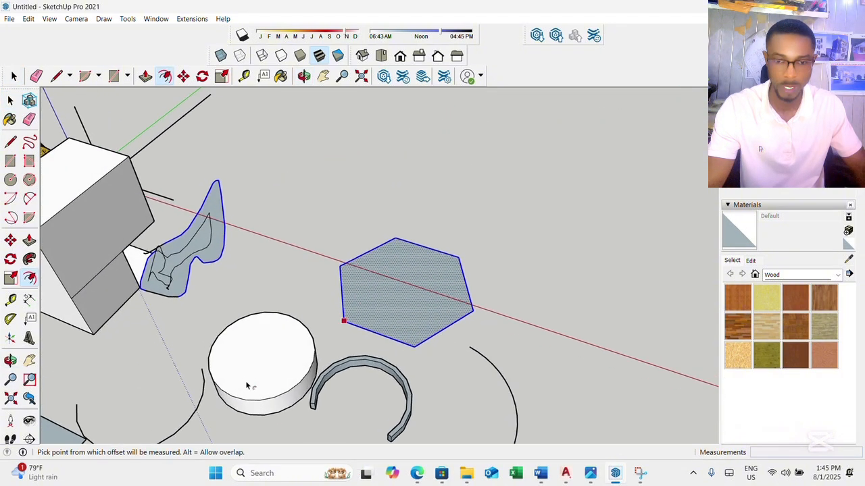
middle_click_drag(430, 295, 442, 338)
left_click(440, 334)
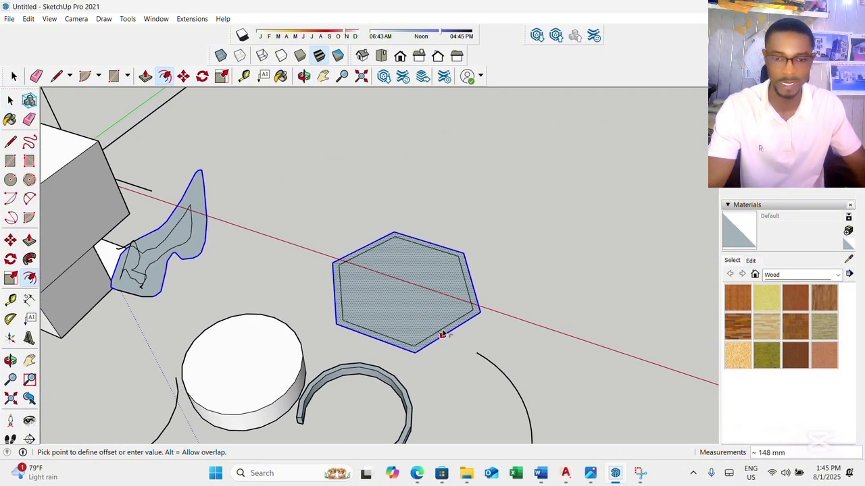
left_click(430, 322)
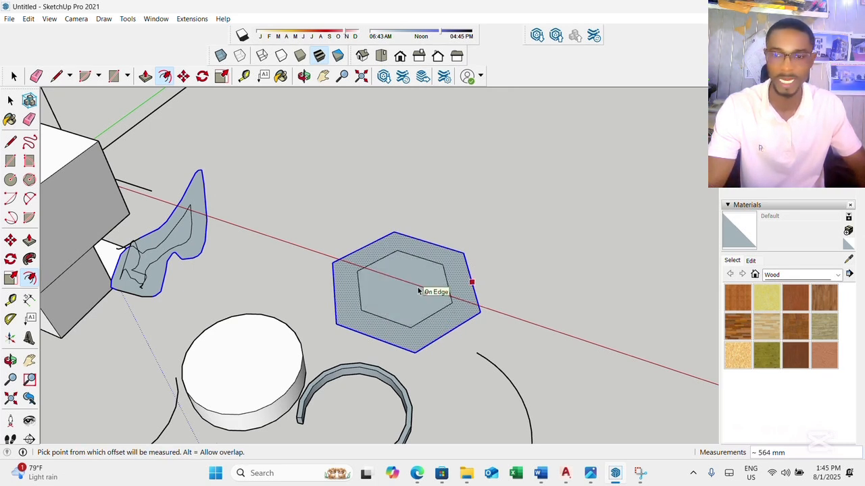
Place several parallel Tape Measure guides along the length of the box's top face
left_click(10, 299)
scroll(352, 295, "down", 3)
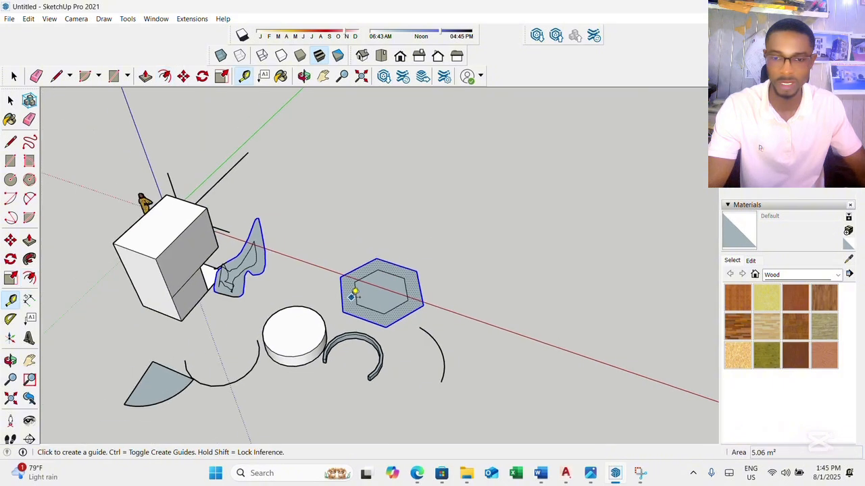
scroll(164, 235, "up", 5)
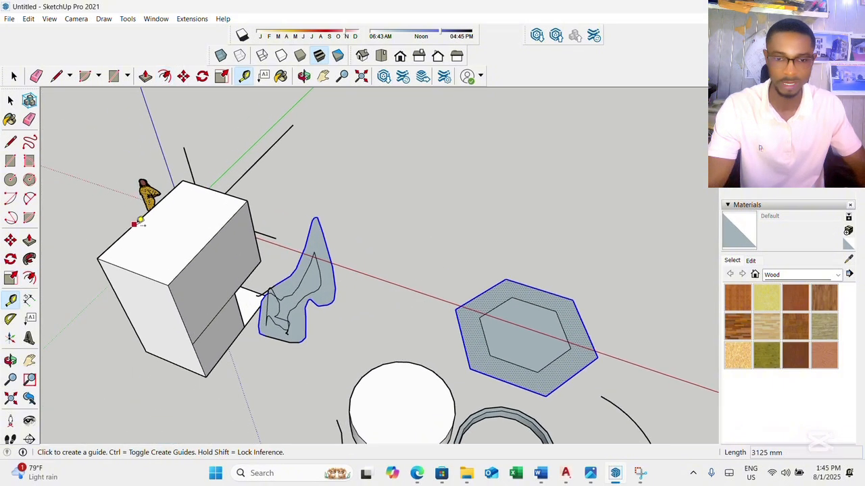
left_click(135, 224)
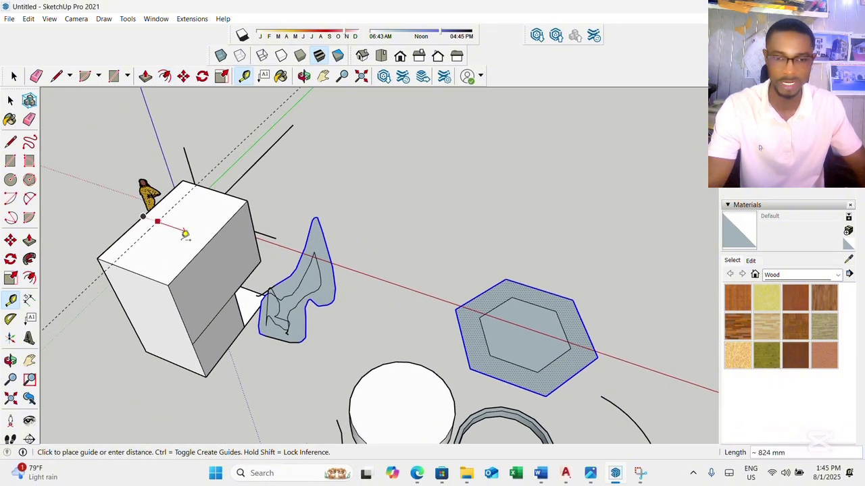
left_click(181, 200)
left_click(181, 200)
left_click(203, 209)
left_click(200, 221)
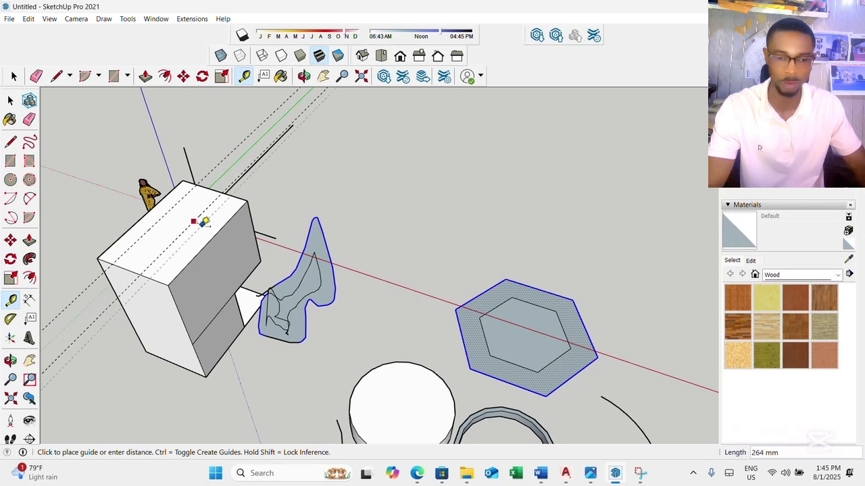
left_click(208, 229)
Place two crosswise guides on the box's top face, one about 919 mm from the front edge and another 1200 mm beyond it
left_click(132, 269)
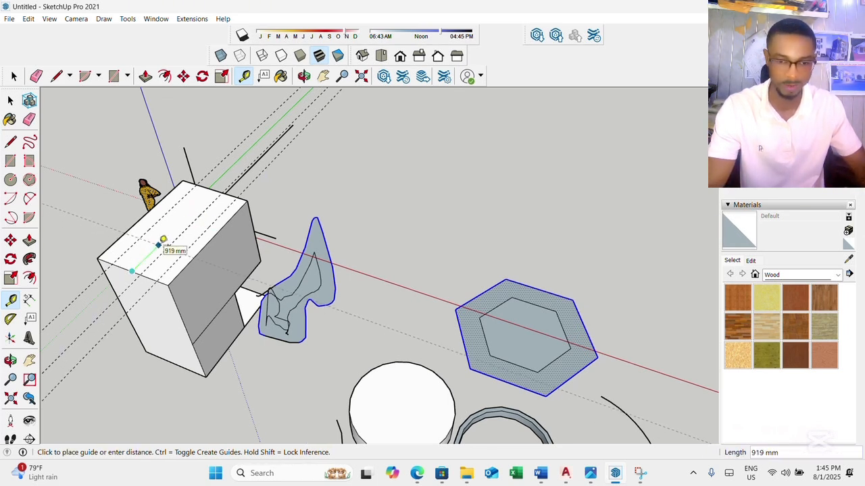
left_click(163, 240)
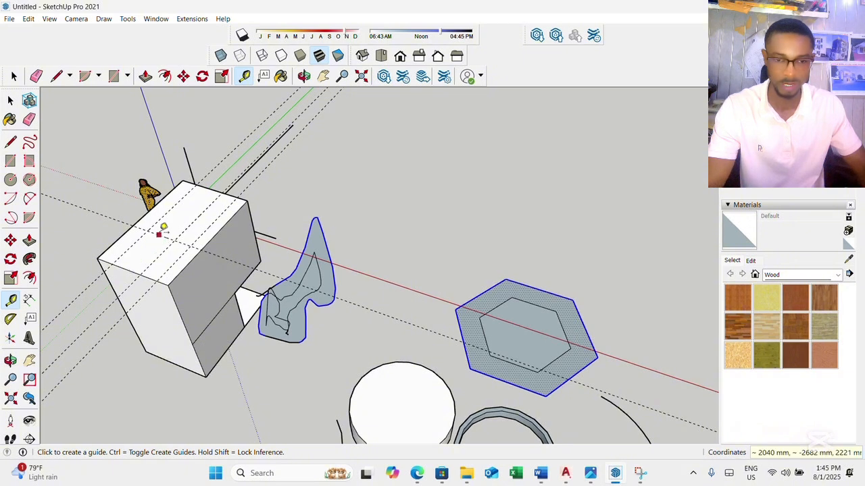
left_click(159, 235)
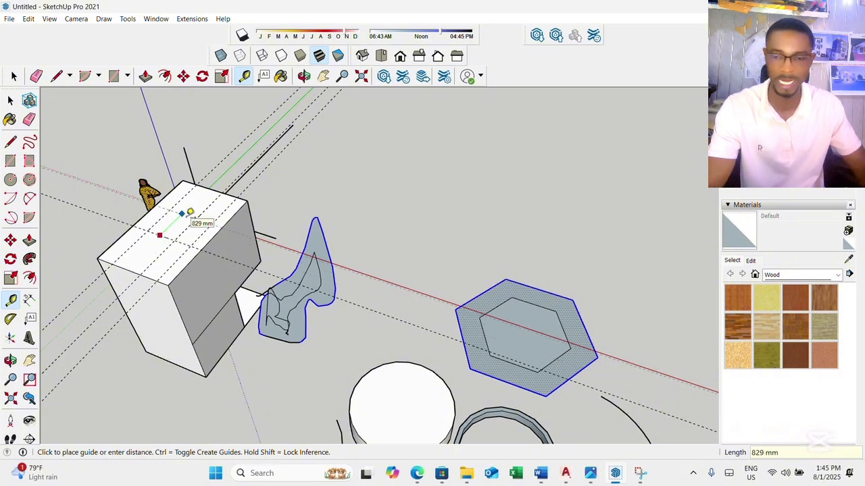
type("1200")
key("Return")
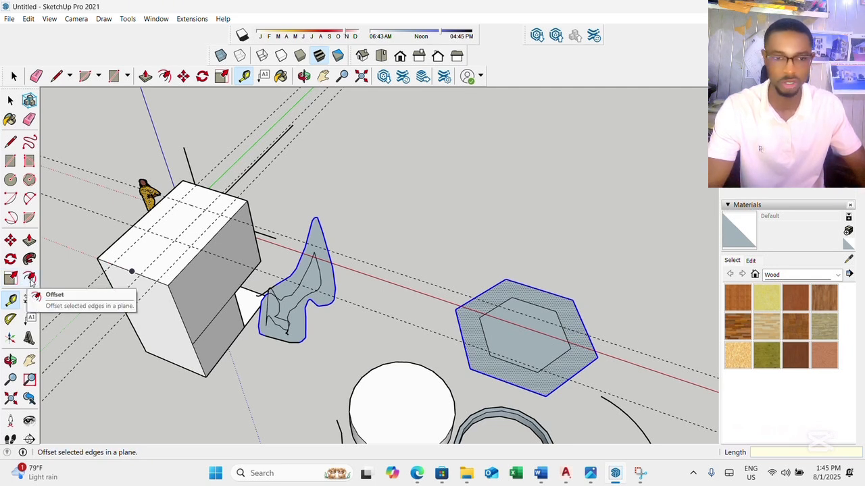
Dimension the box's short front top edge and its long side top edge, placing both dimensions outside the top face
left_click(29, 300)
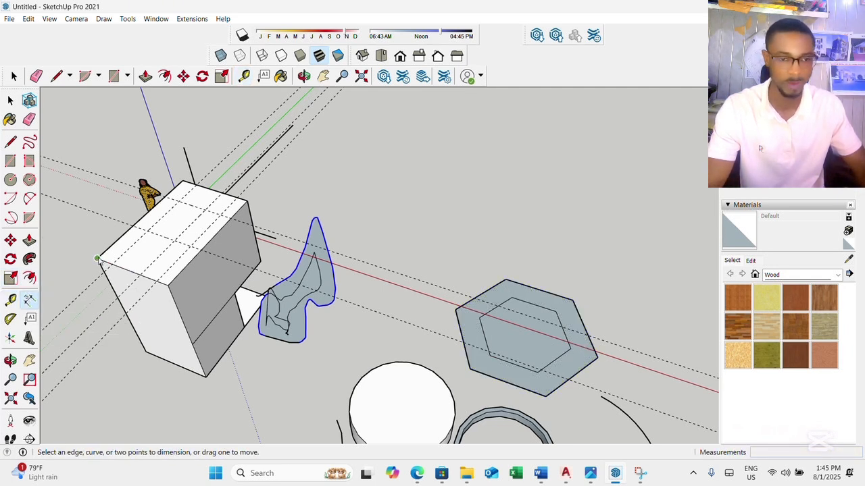
left_click(98, 259)
left_click(167, 286)
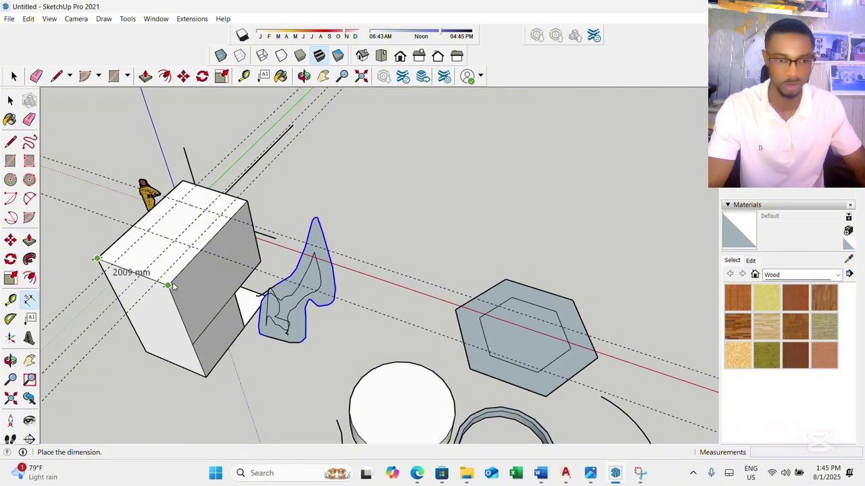
left_click(147, 308)
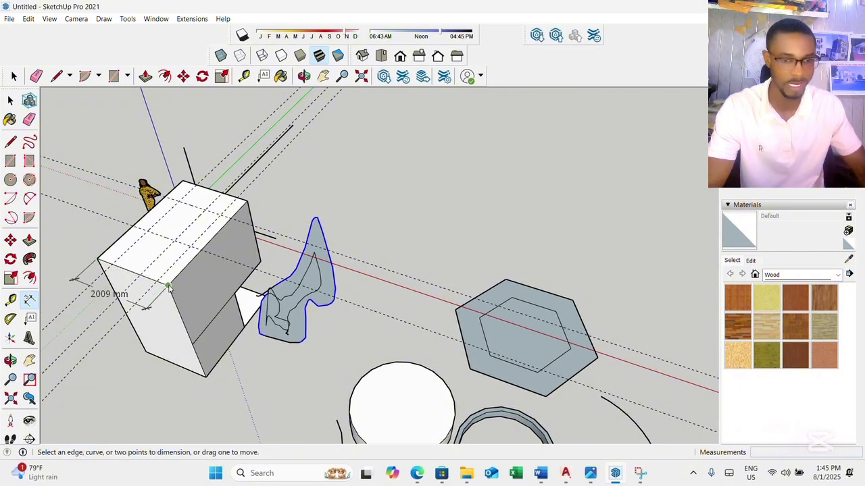
left_click(169, 287)
left_click(247, 203)
left_click(283, 215)
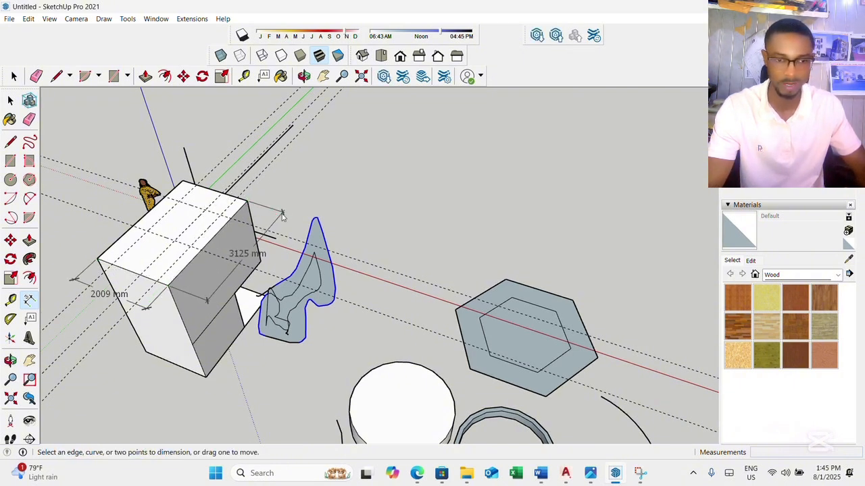
Create an angled Protractor guide at 60 degrees on the ground between the box and the cylinder
left_click(11, 319)
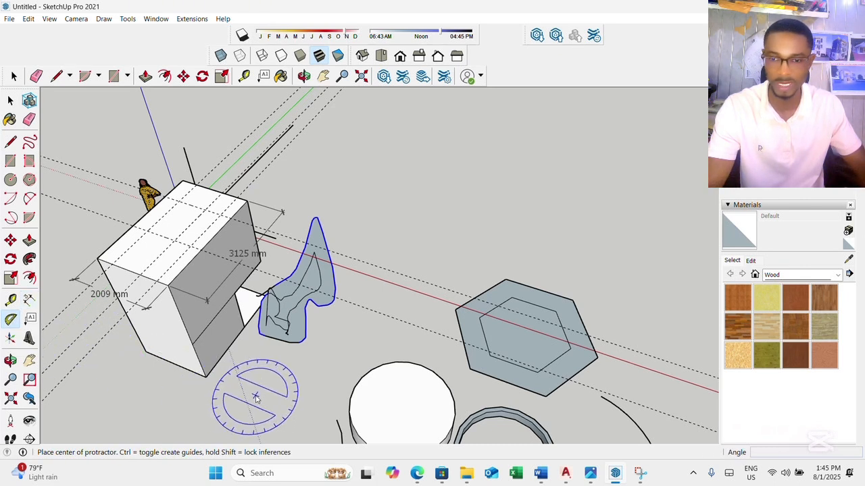
left_click(257, 398)
left_click(304, 412)
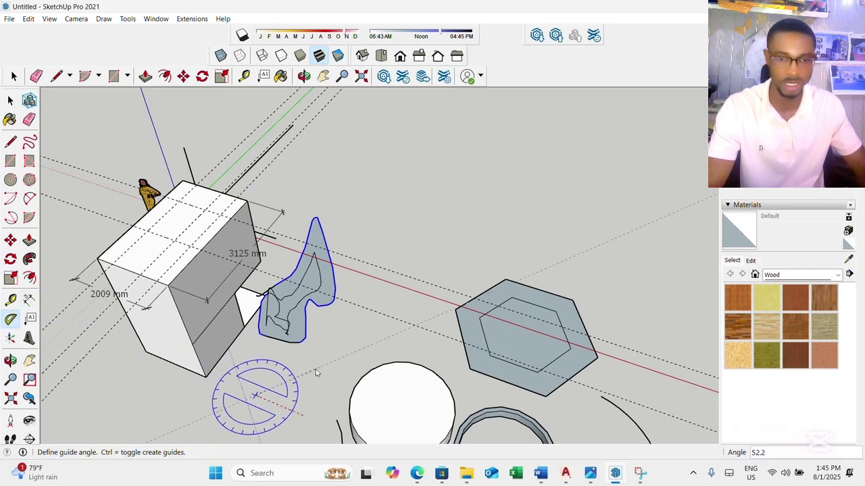
left_click(322, 358)
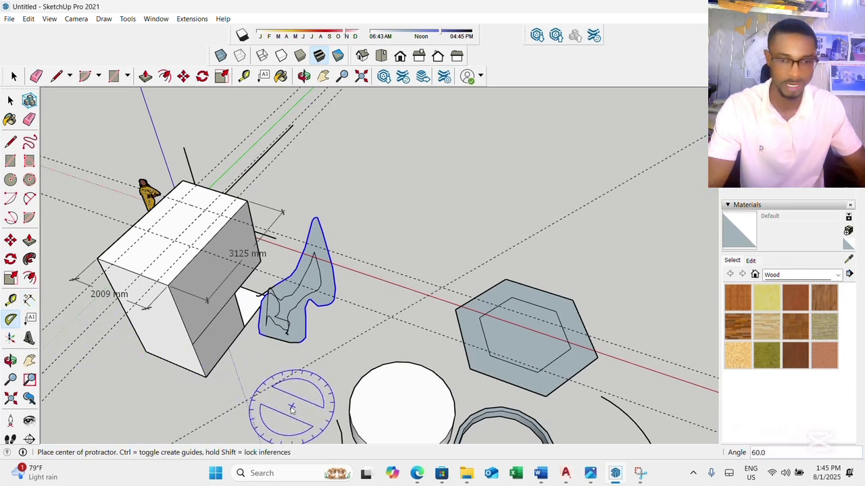
Attach a leader text label to the woman figure's head, keeping the default component text
left_click(30, 319)
scroll(149, 172, "up", 3)
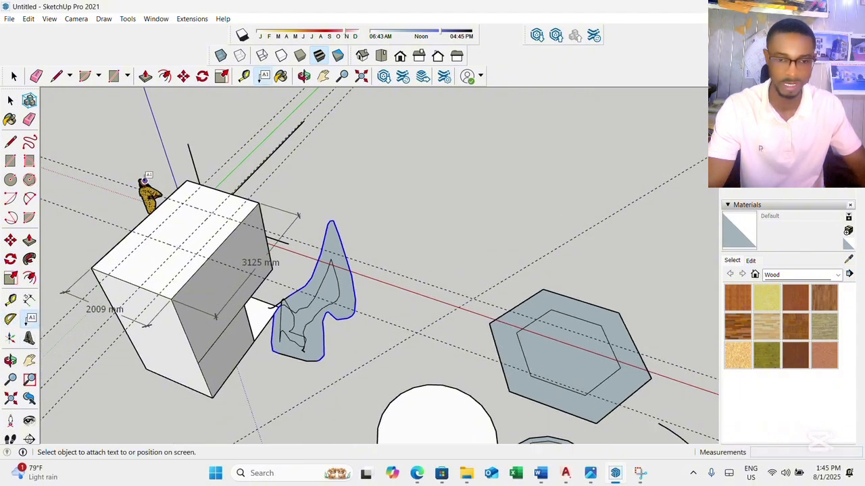
left_click(142, 181)
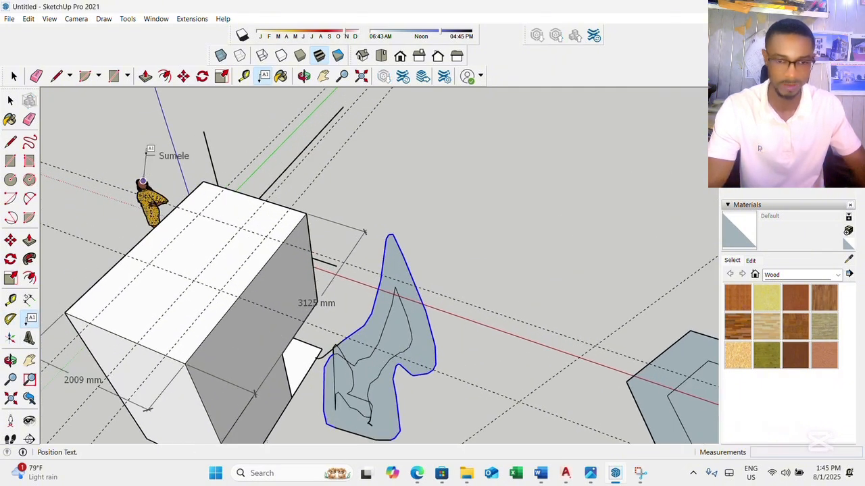
left_click(151, 144)
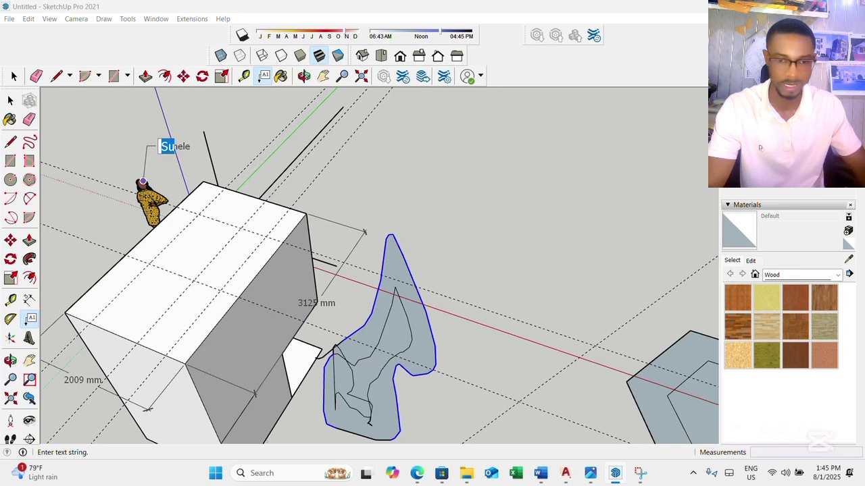
type("wo")
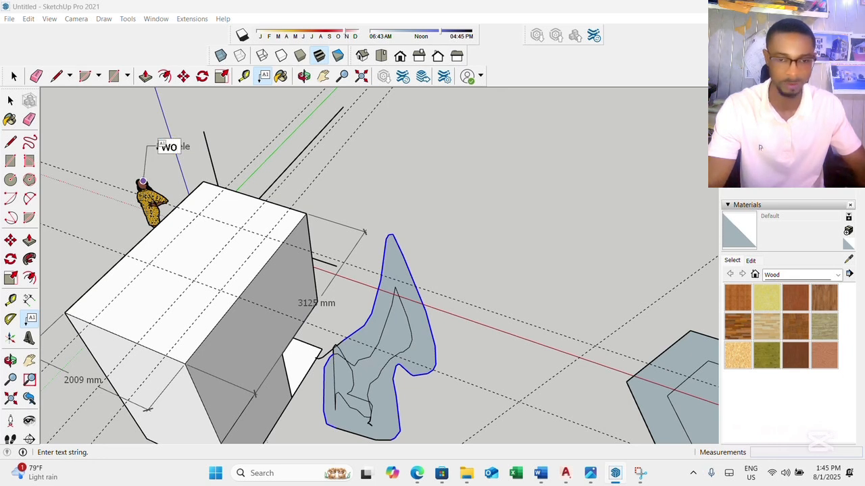
key("Escape")
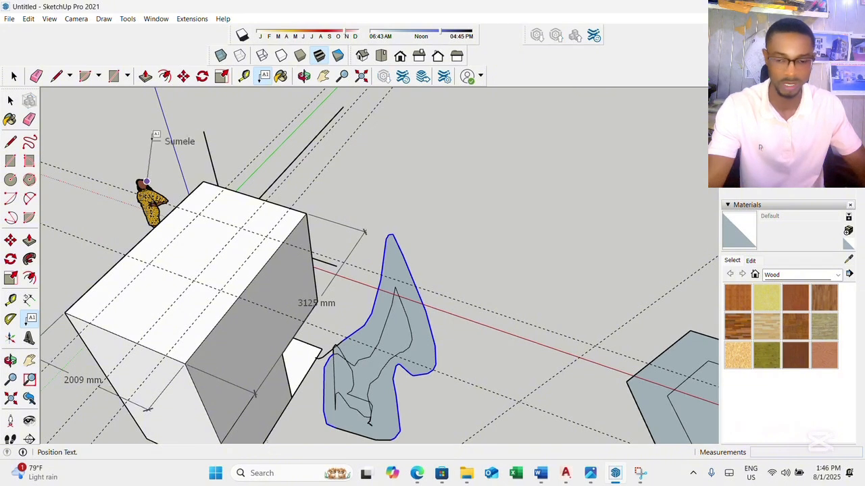
left_click(168, 128)
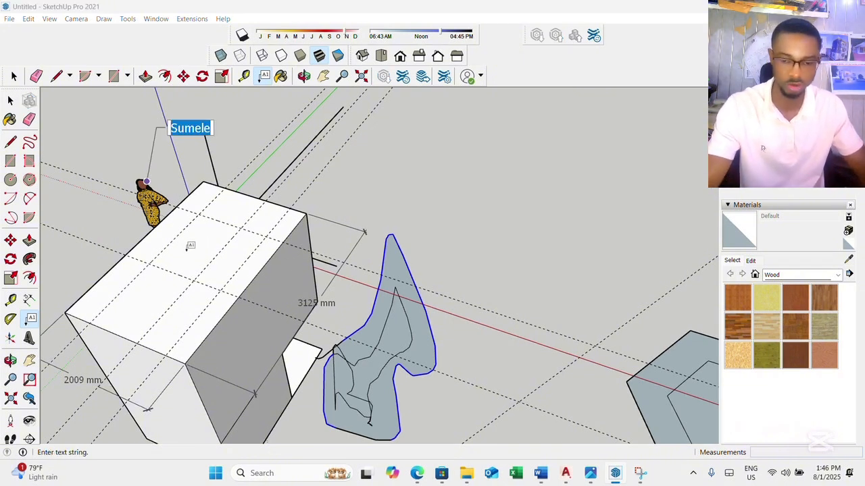
left_click(190, 248)
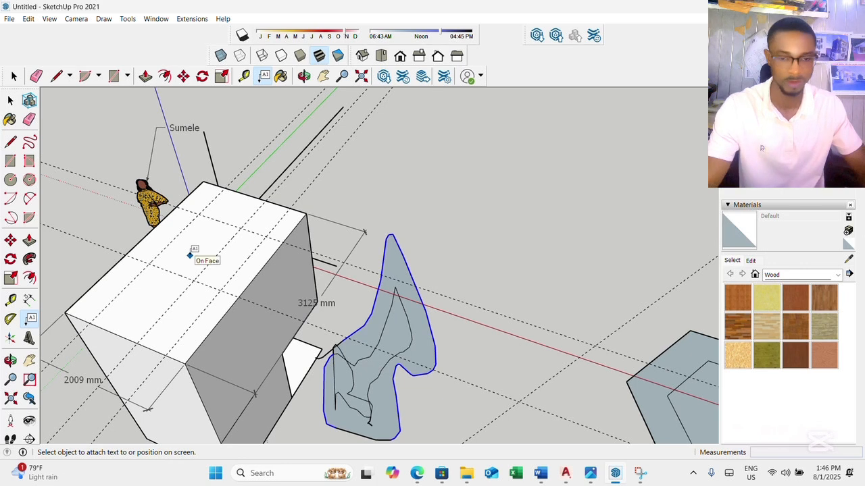
Attach leader text labels showing the default area to the box's top face and the cylinder's top face
left_click(197, 246)
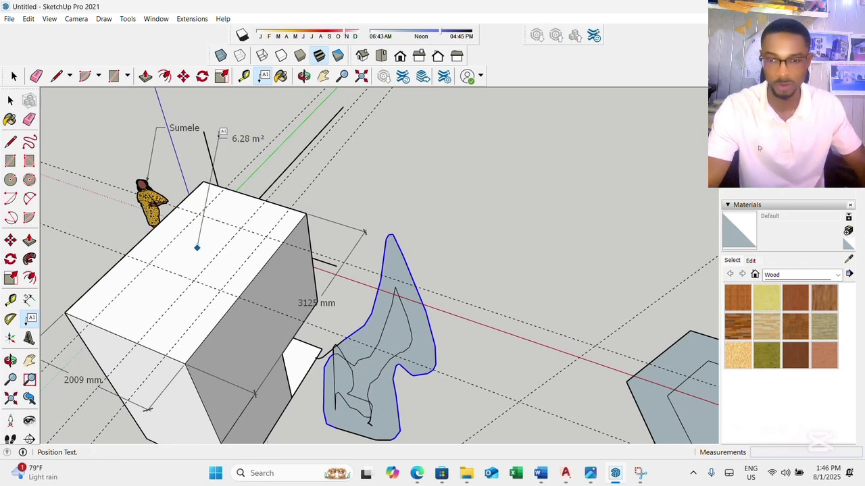
left_click(222, 135)
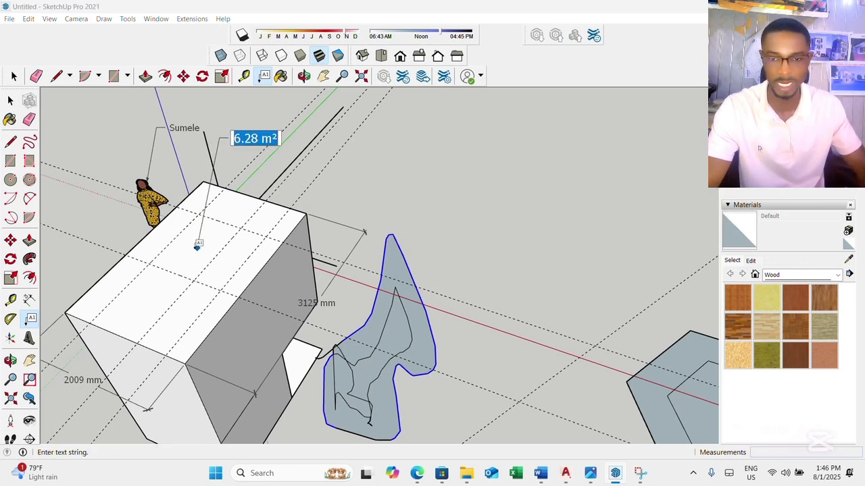
scroll(192, 240, "down", 4)
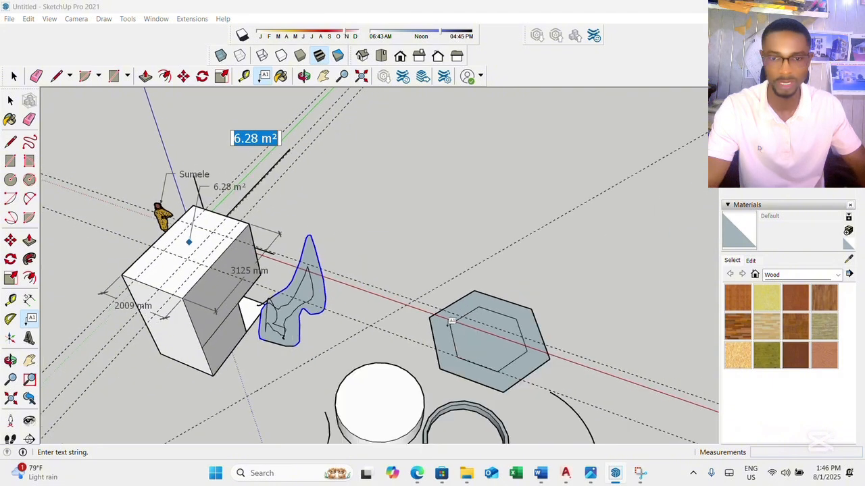
left_click(400, 402)
left_click(395, 392)
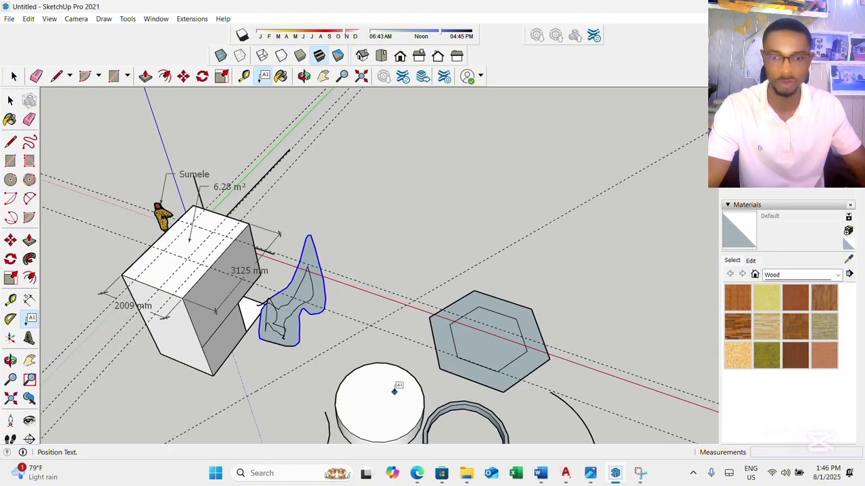
left_click(411, 365)
Attach a leader text label showing the default area to the hexagon's inner face
scroll(377, 307, "down", 3)
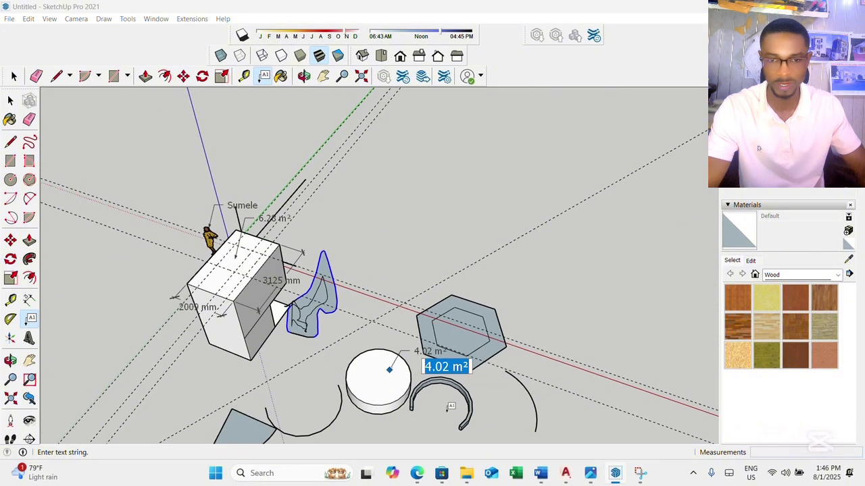
middle_click_drag(439, 414, 424, 298)
scroll(466, 327, "up", 3)
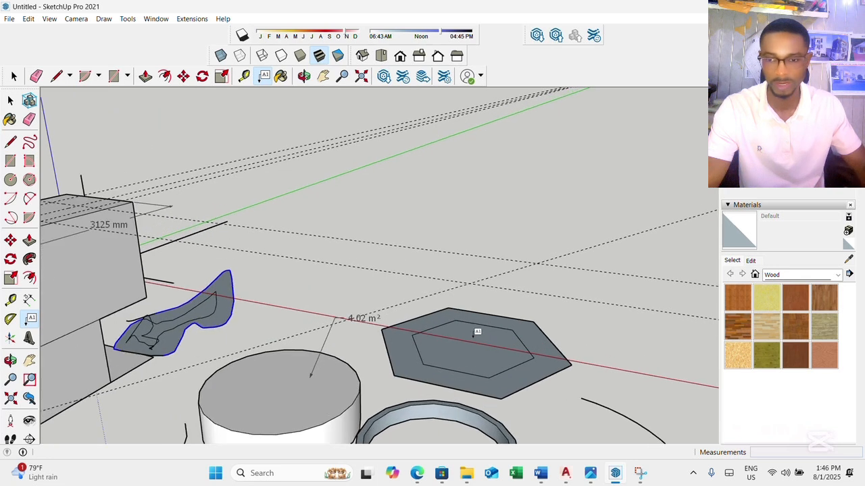
left_click(478, 334)
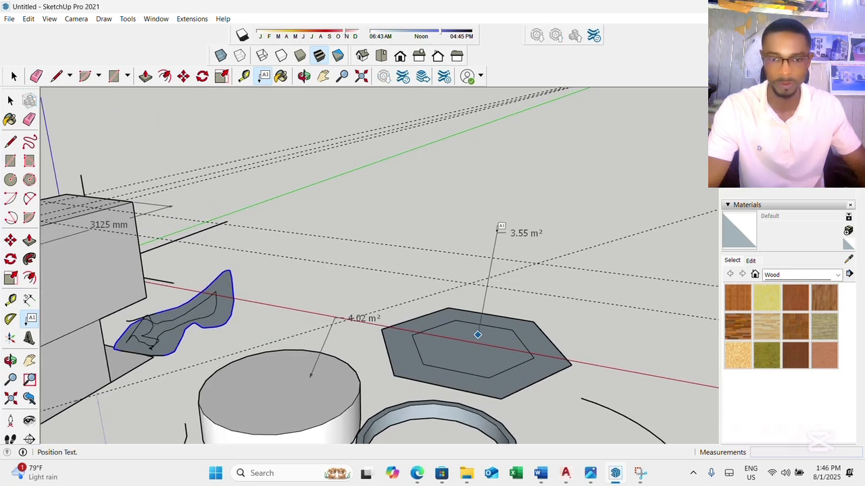
left_click(501, 228)
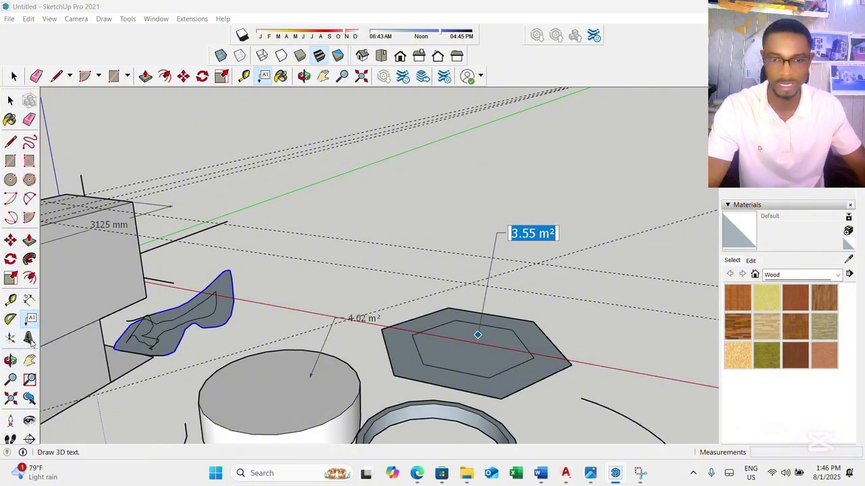
Start a 3D Text object and enter "hotel" as its text, keeping the default font, height and extrusion
scroll(439, 312, "down", 4)
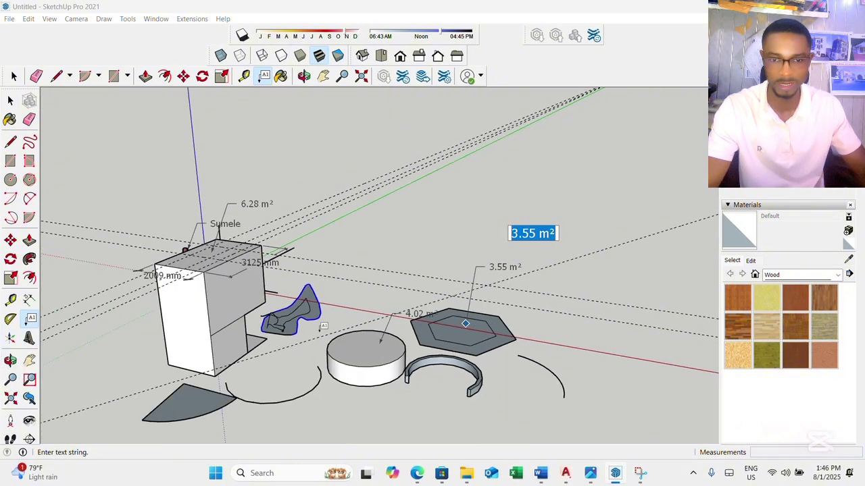
middle_click_drag(321, 329, 488, 353)
scroll(101, 412, "up", 1)
scroll(109, 416, "up", 4)
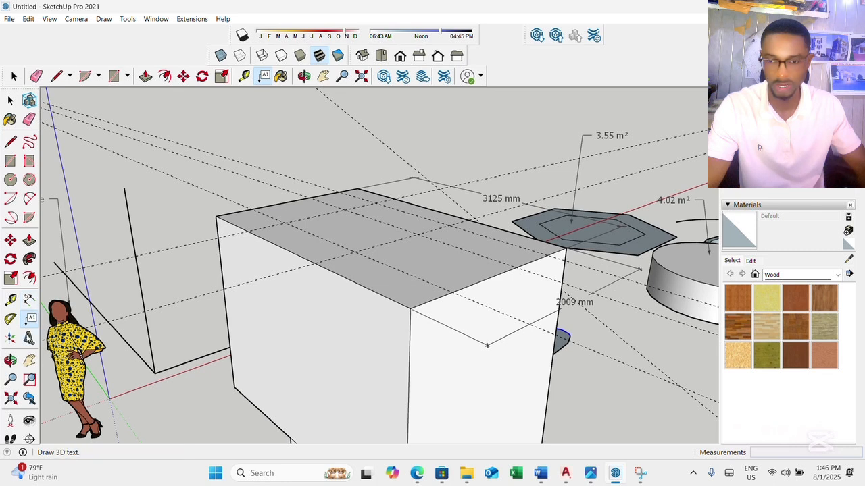
left_click(28, 340)
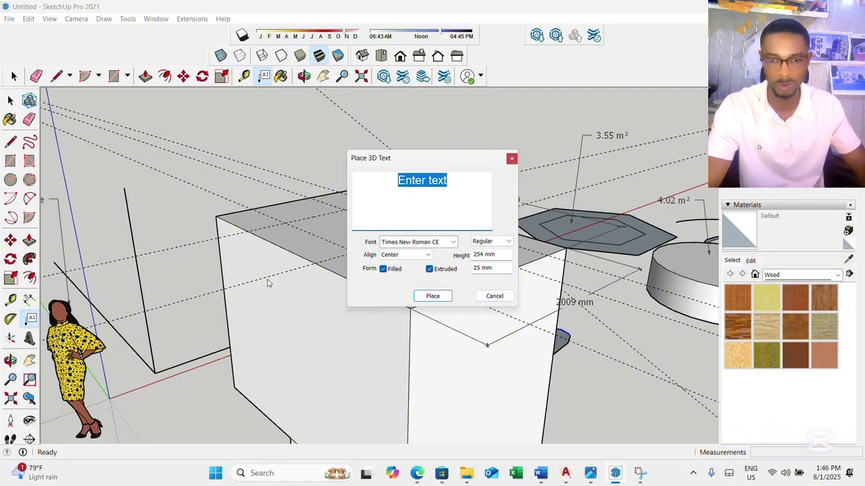
key("BackSpace")
type("het")
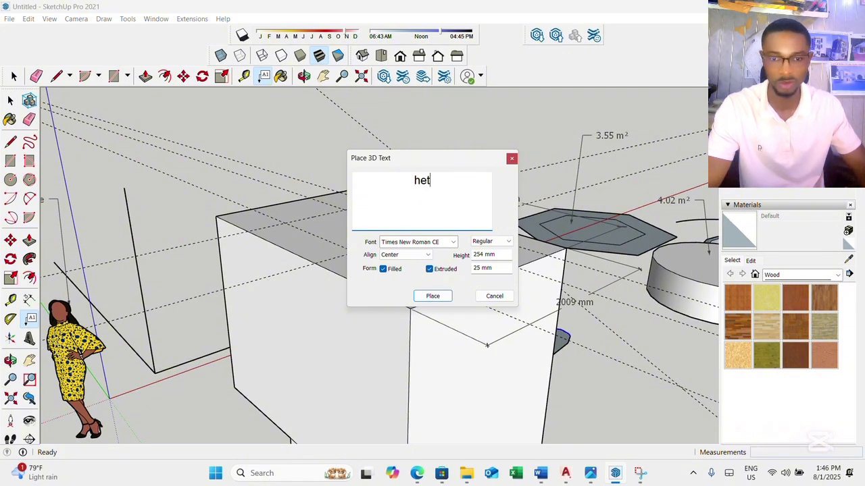
key("BackSpace")
key("BackSpace")
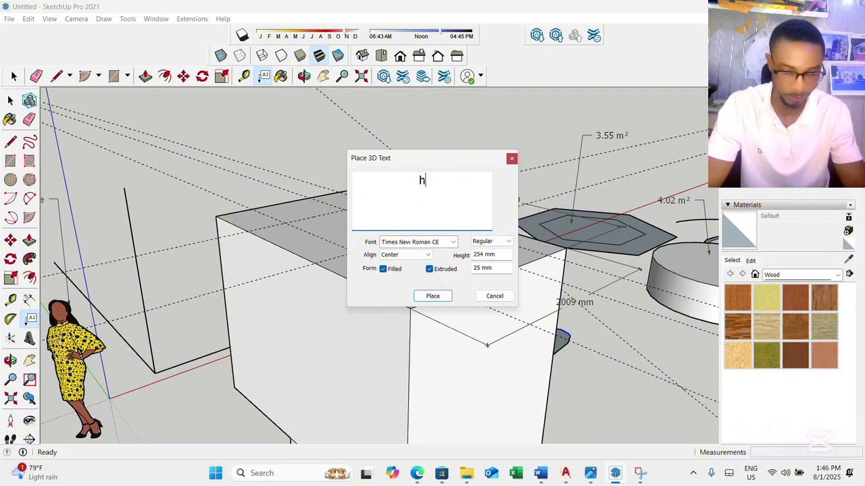
type("otel")
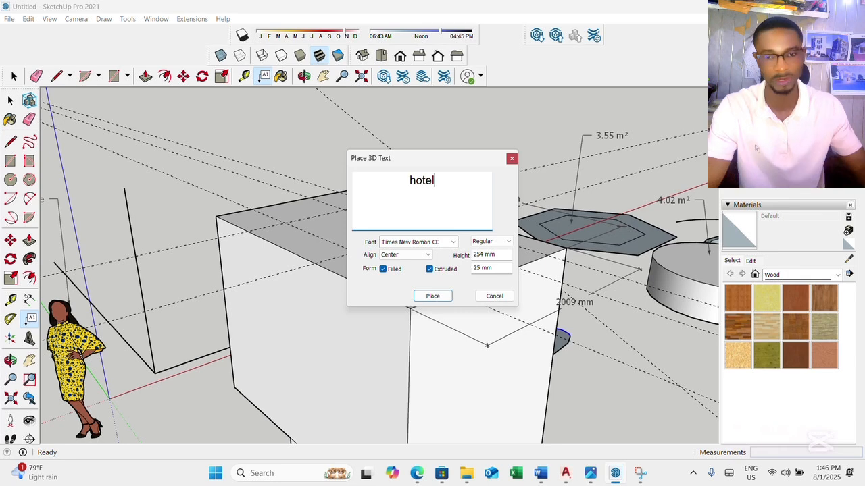
Place the "hotel" 3D text on the upper part of the box's narrow front face
left_click(433, 296)
middle_click_drag(241, 178, 278, 239)
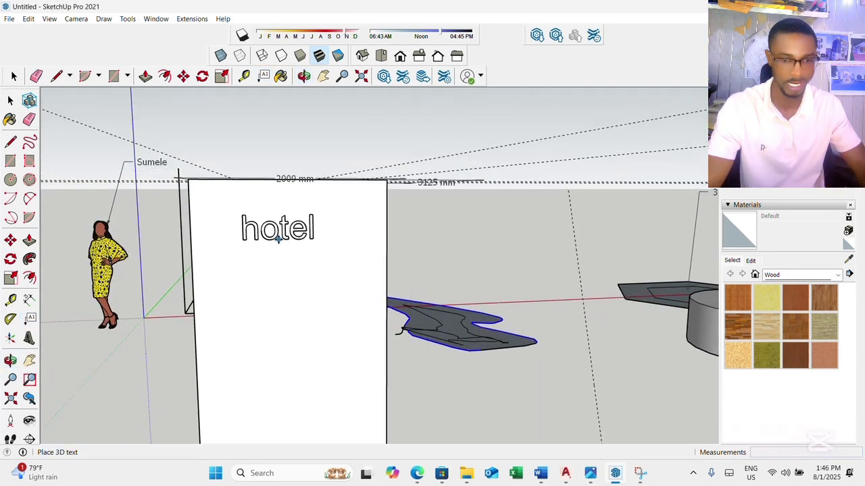
left_click(277, 239)
middle_click_drag(340, 216, 426, 269)
key("m")
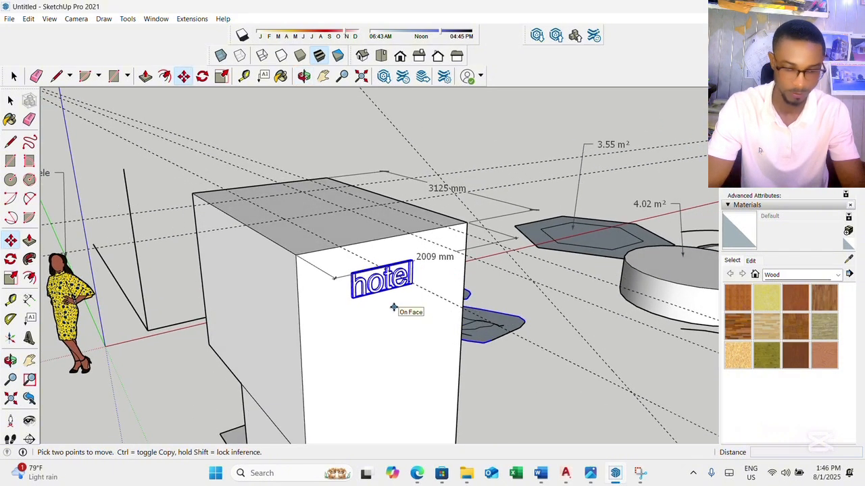
Orbit the model to view the box's "hotel" face head-on and pan the view slightly
left_click(10, 362)
scroll(270, 188, "down", 3)
left_click_drag(309, 262, 141, 258)
left_click(30, 362)
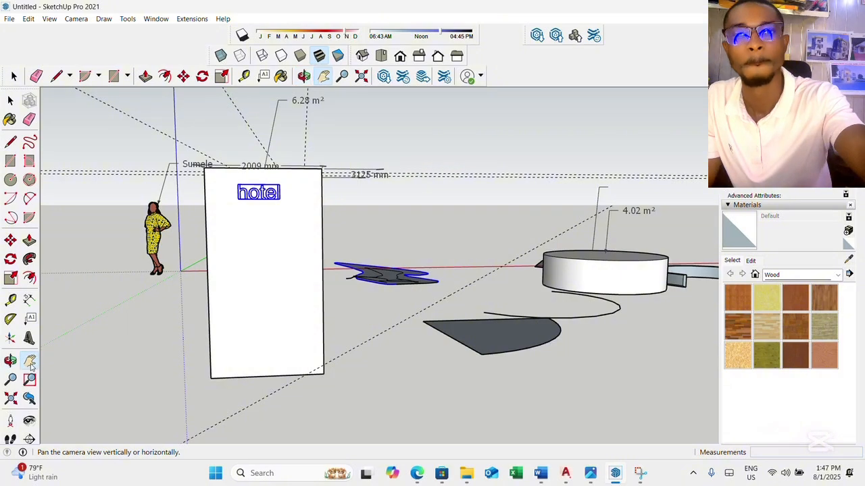
left_click_drag(169, 304, 243, 263)
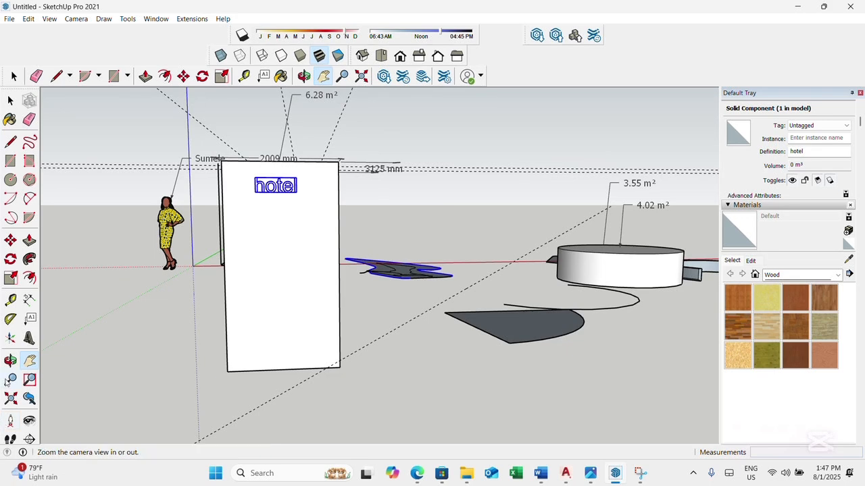
Zoom in slightly on the box, and frame the woman figure with Zoom Window
left_click(10, 380)
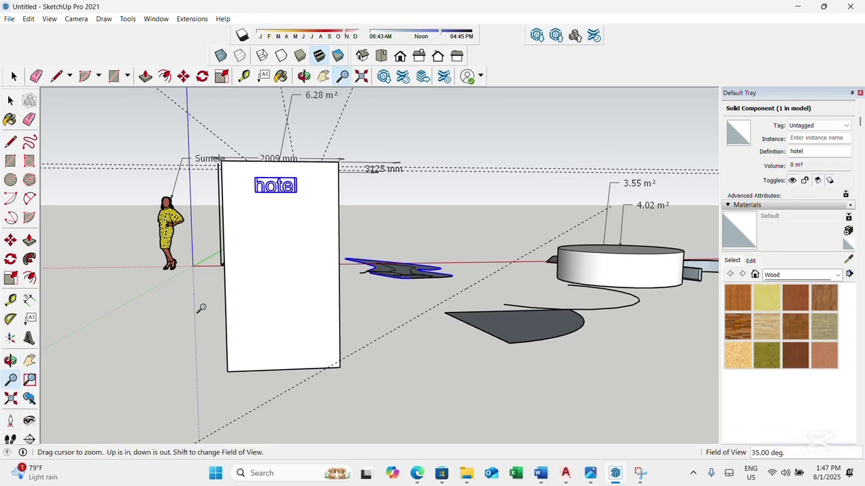
left_click_drag(198, 305, 251, 284)
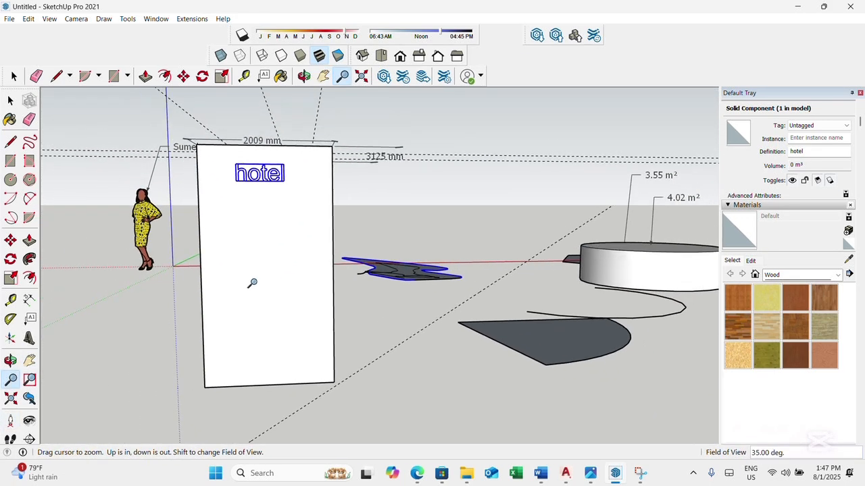
left_click(30, 380)
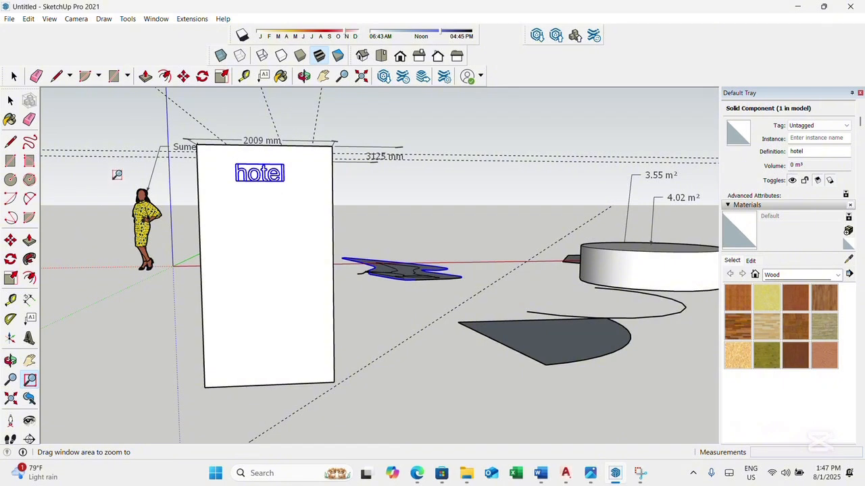
left_click_drag(121, 173, 183, 283)
key("m")
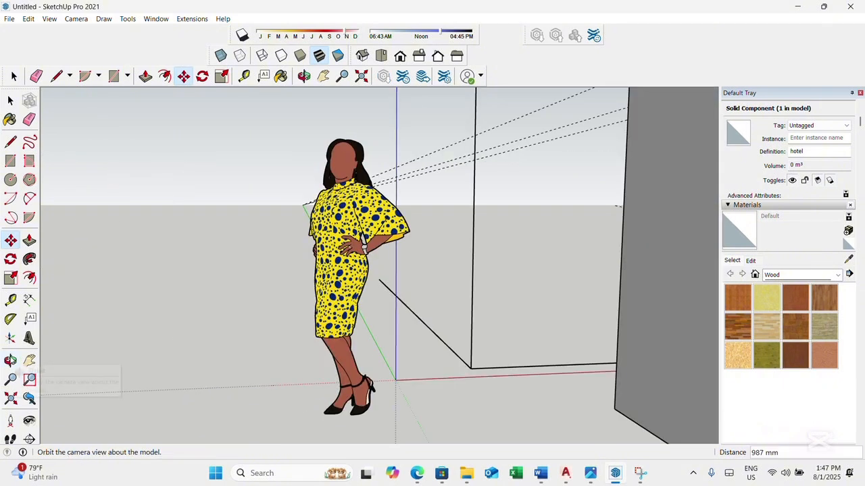
Use Position Camera to stand on the ground near the origin, between the woman figure and the box
left_click(11, 422)
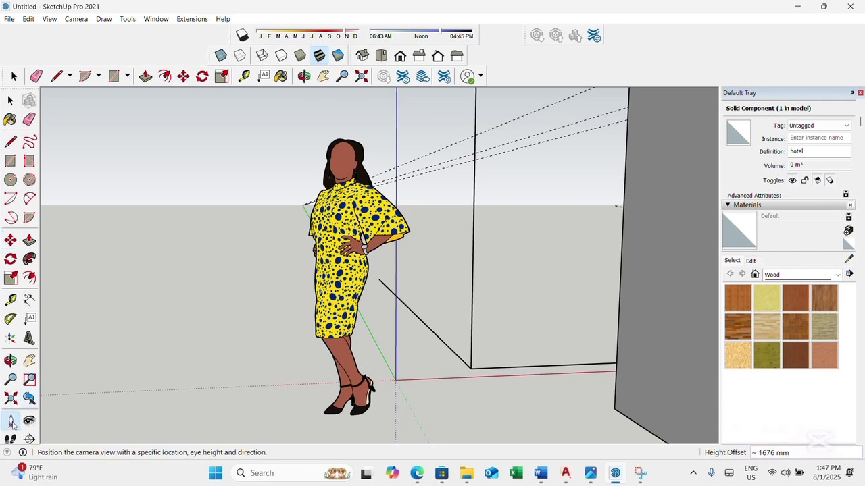
scroll(401, 302, "down", 5)
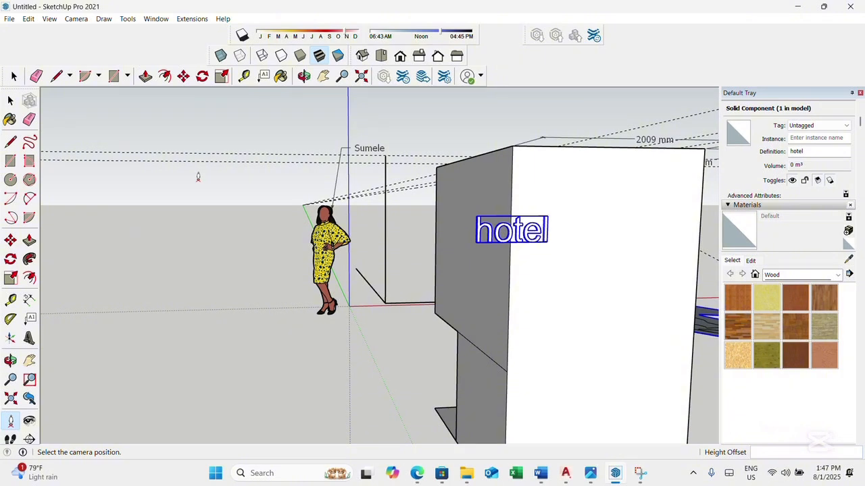
left_click(370, 302)
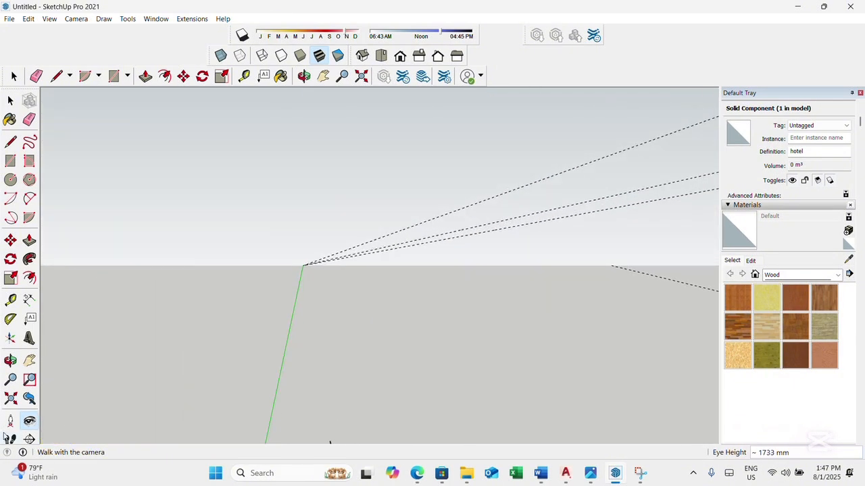